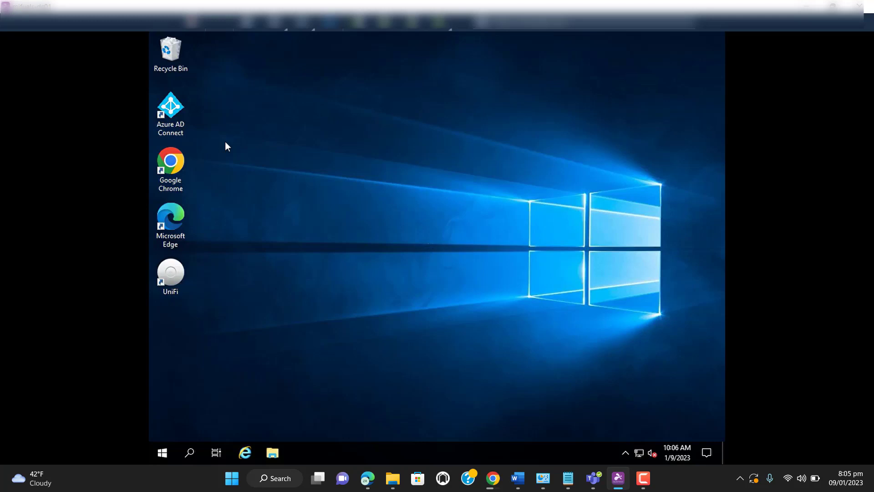
Launch Azure AD Connect from the server's desktop
left_click(177, 126)
left_click(455, 225)
left_click(173, 126)
double_click(173, 126)
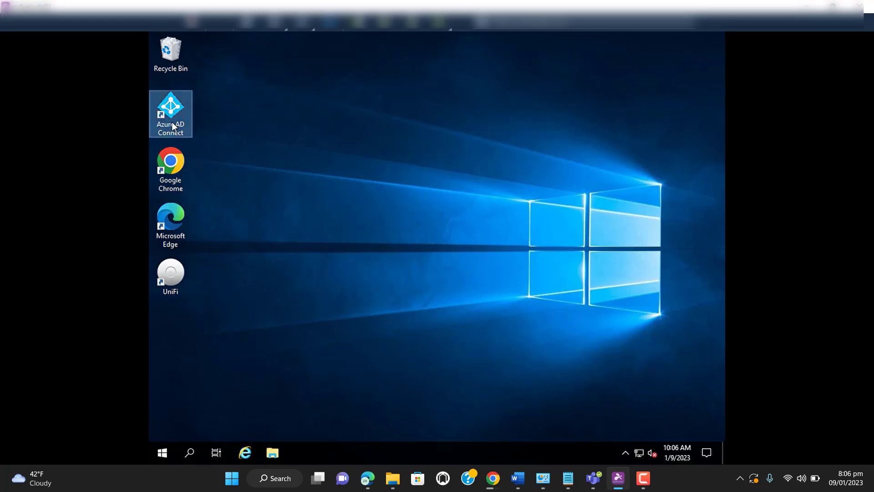
double_click(172, 126)
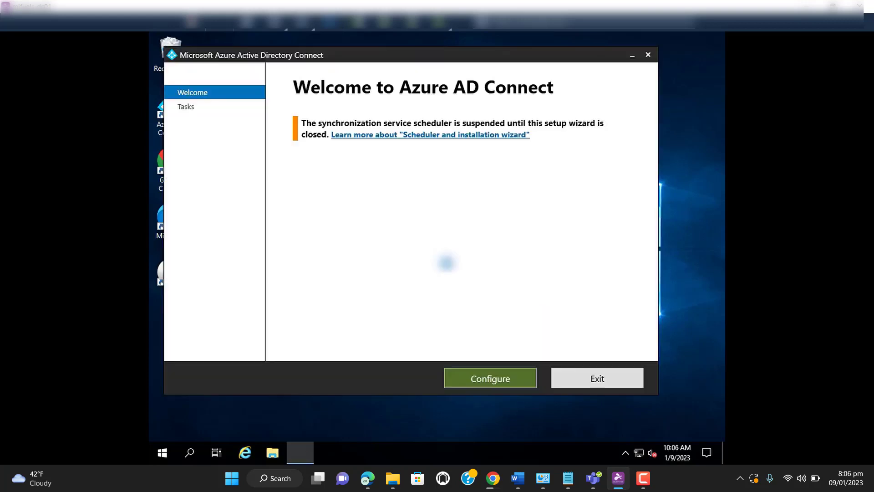
Open the current Azure AD Connect configuration for viewing and examine the synchronized directory's account
left_click(486, 377)
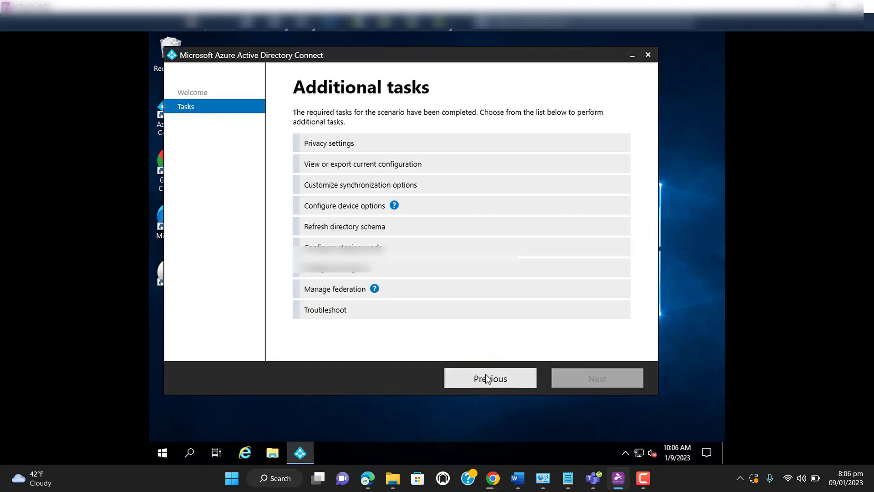
left_click(358, 167)
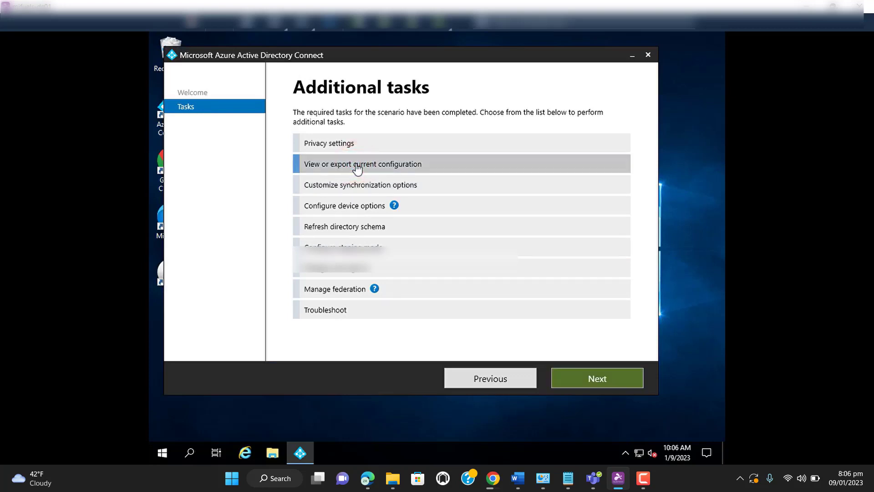
left_click(597, 382)
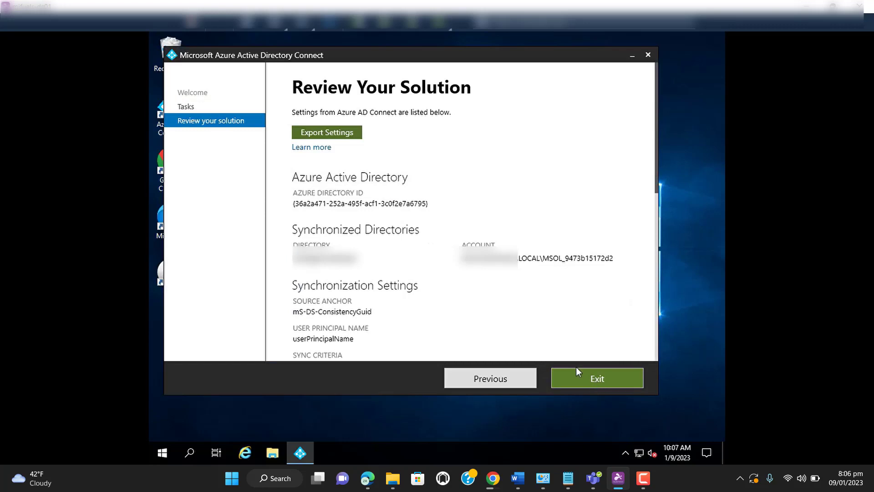
left_click(543, 257)
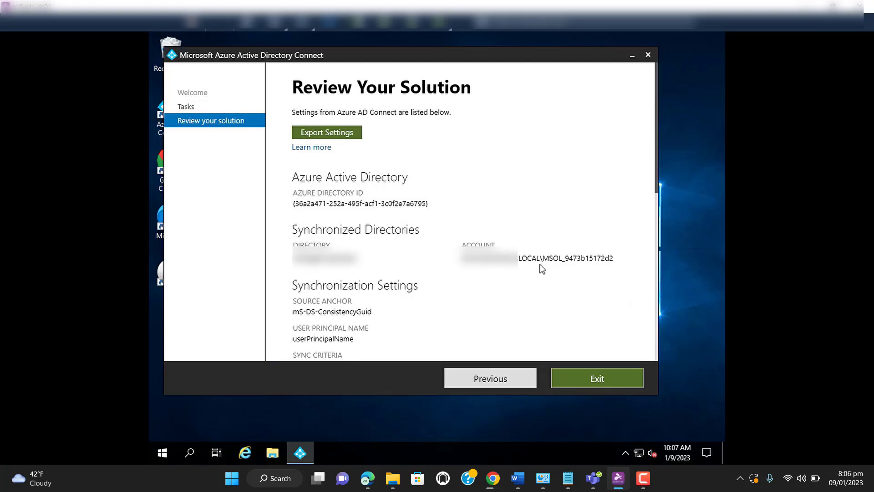
Search the server for "active directory" and open Active Directory Users and Computers
left_click(189, 453)
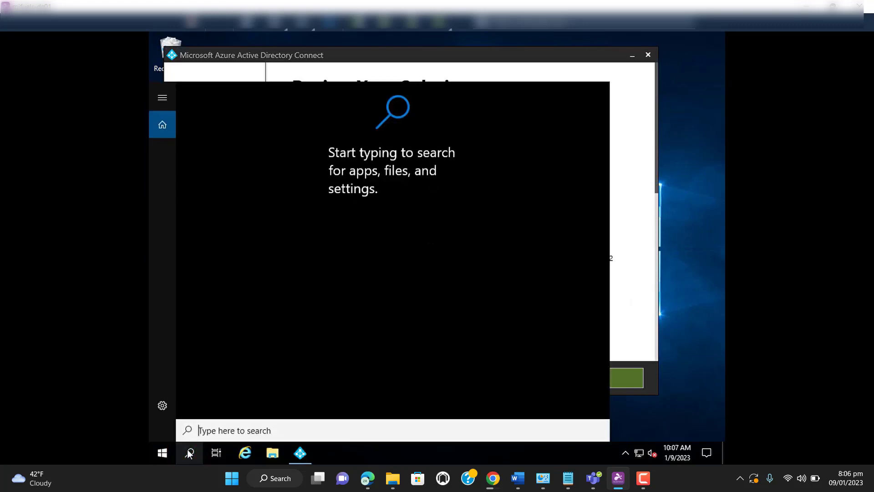
type("ac")
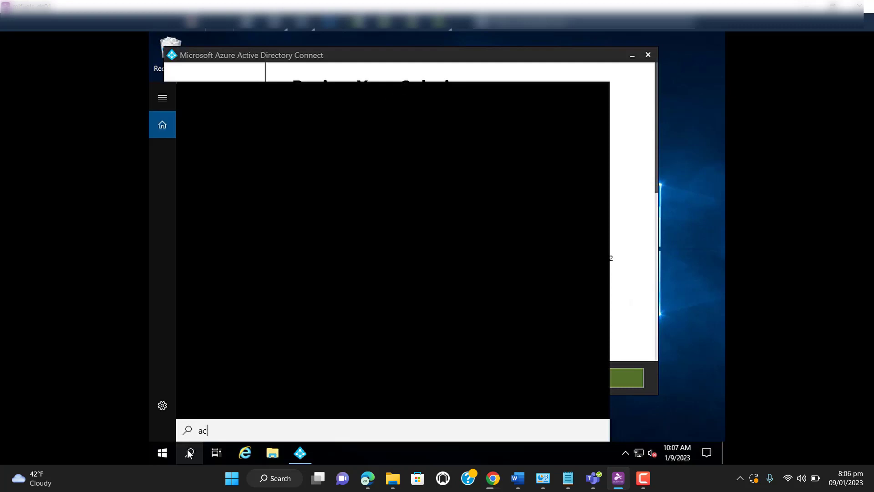
type("tive")
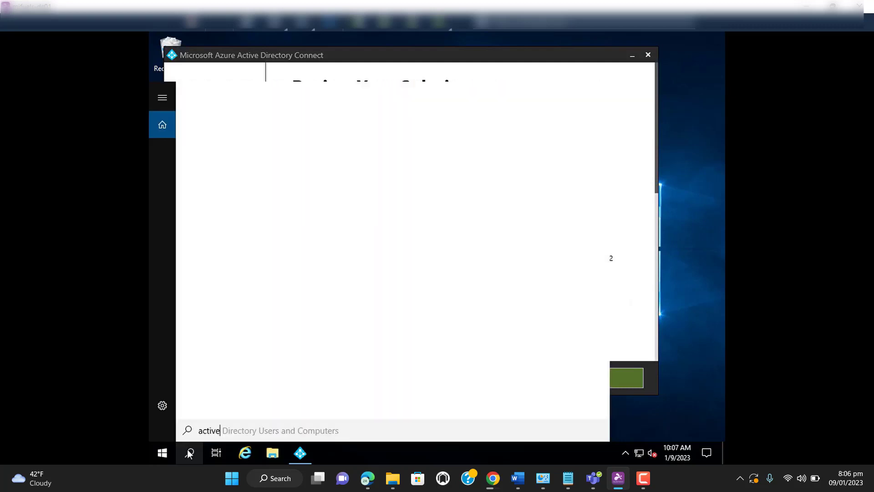
type(" direc")
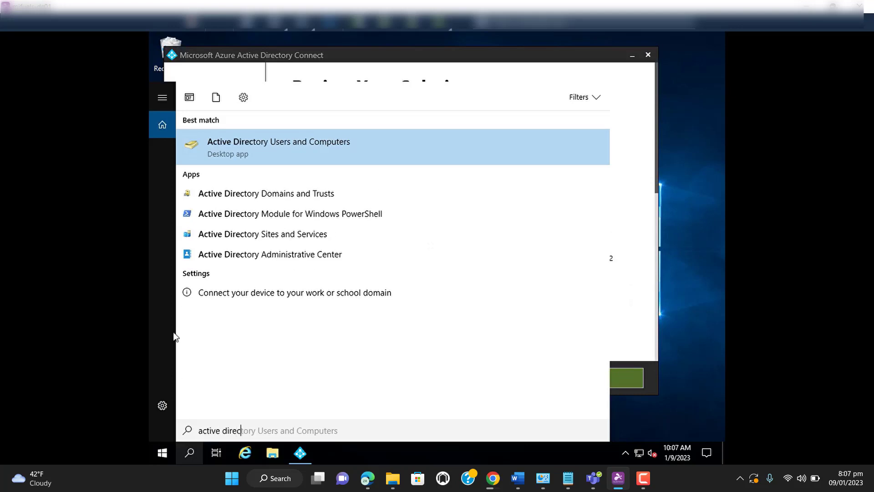
type("tory")
left_click(257, 148)
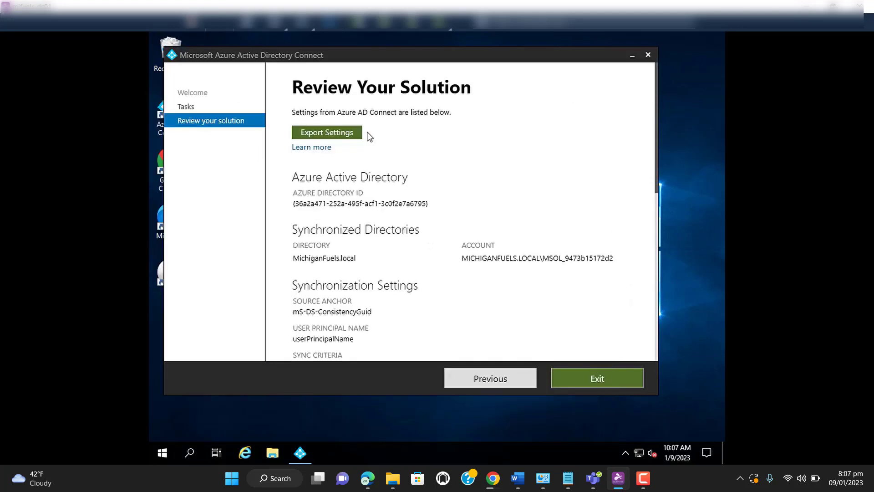
Open the properties of the MichiganFuels.local domain
left_click(262, 106)
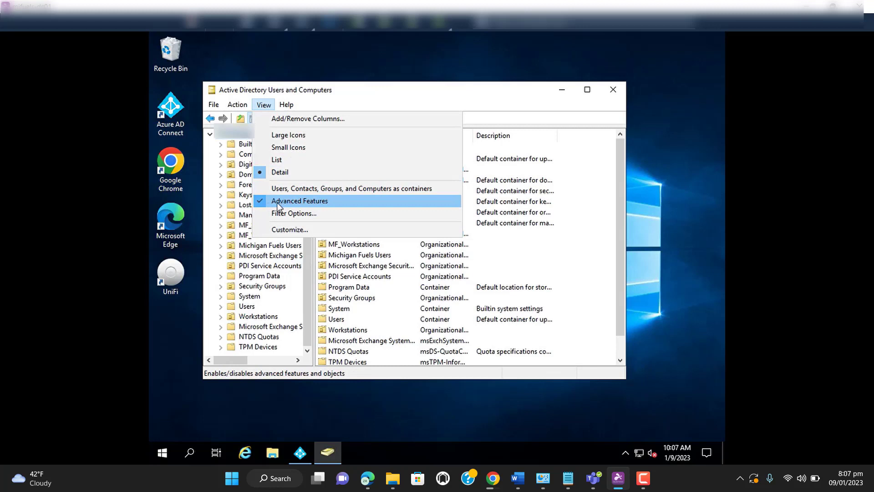
left_click(237, 106)
left_click(236, 106)
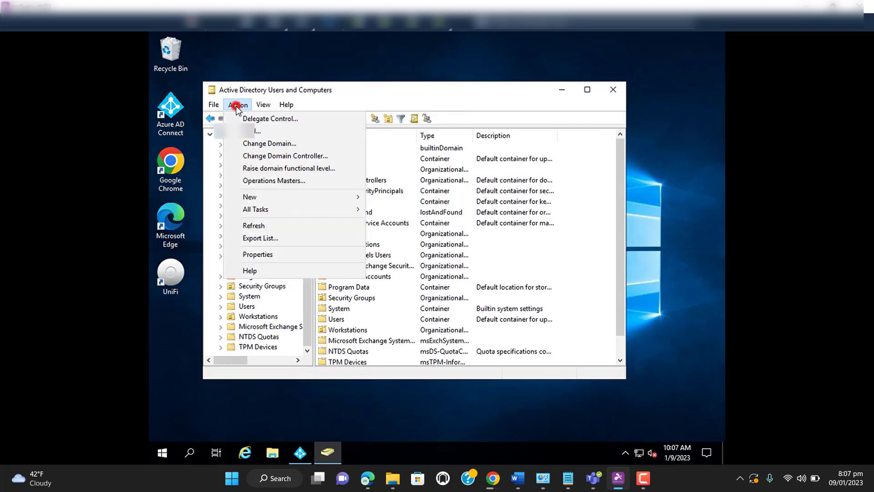
left_click(236, 106)
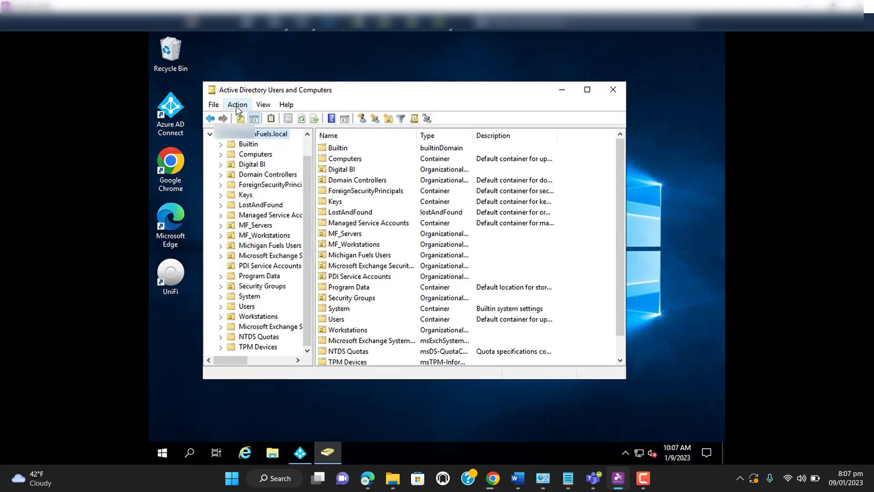
left_click(236, 108)
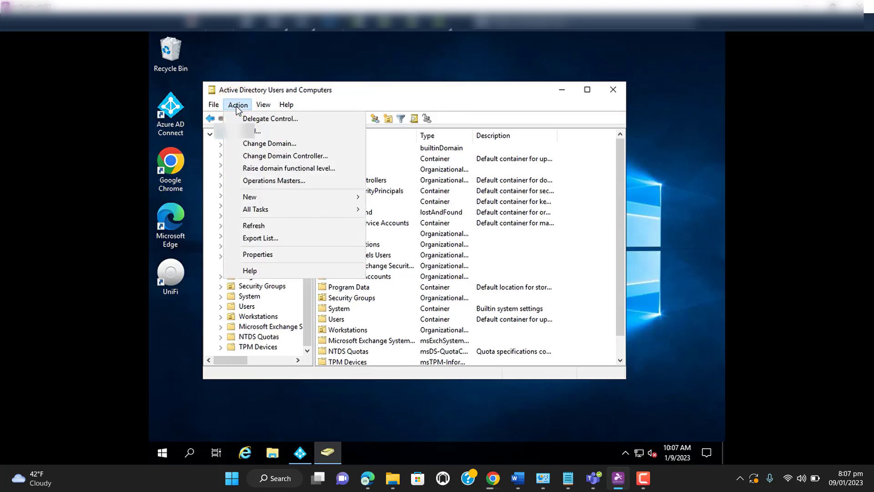
left_click(257, 255)
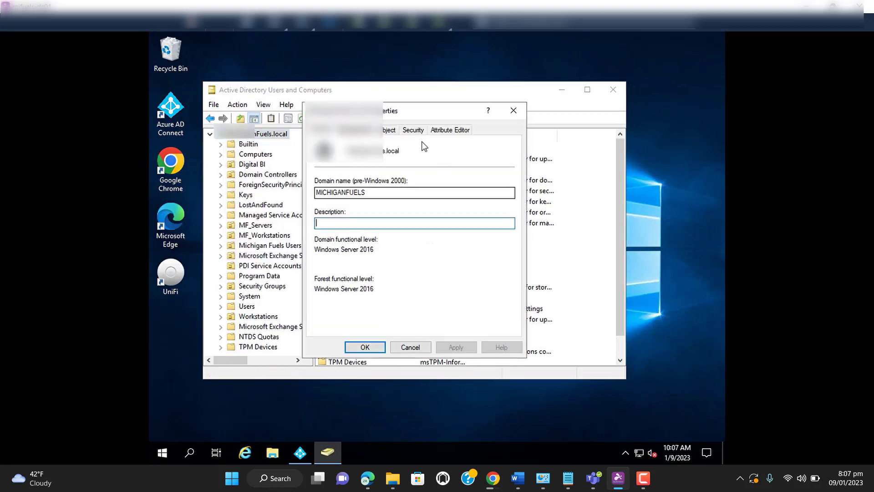
Open the advanced security settings of the MichiganFuels.local domain
left_click(416, 130)
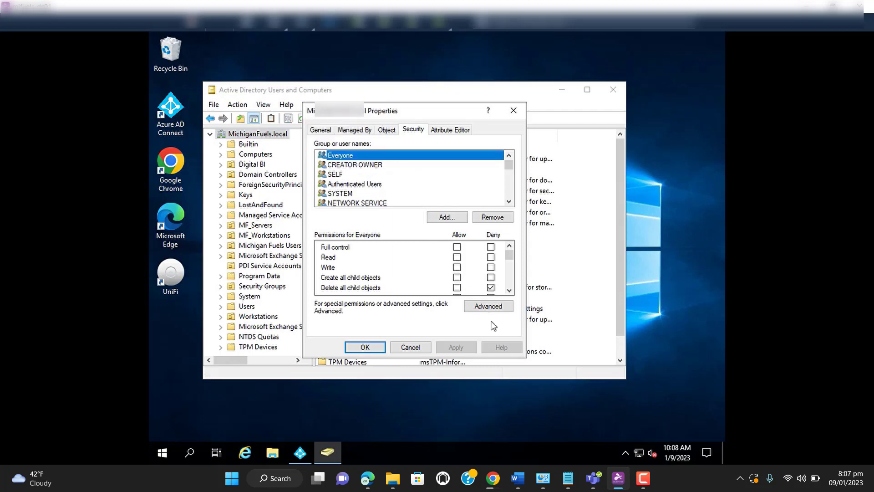
left_click(496, 308)
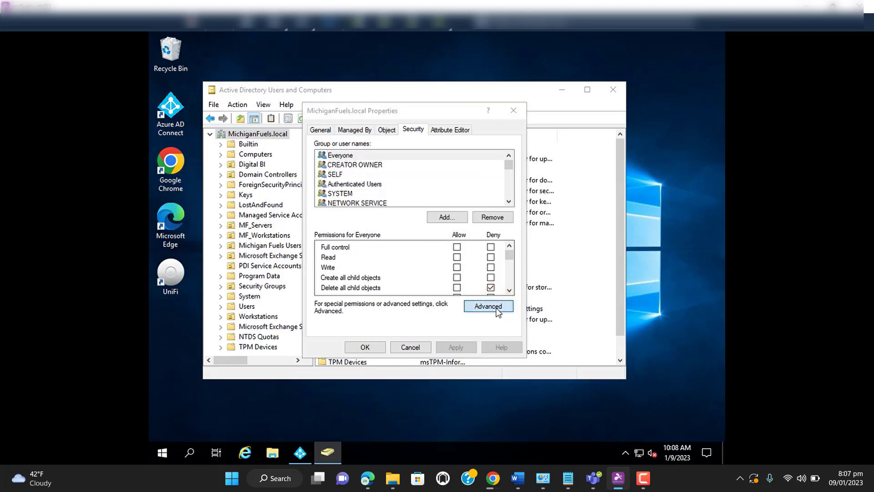
left_click(649, 487)
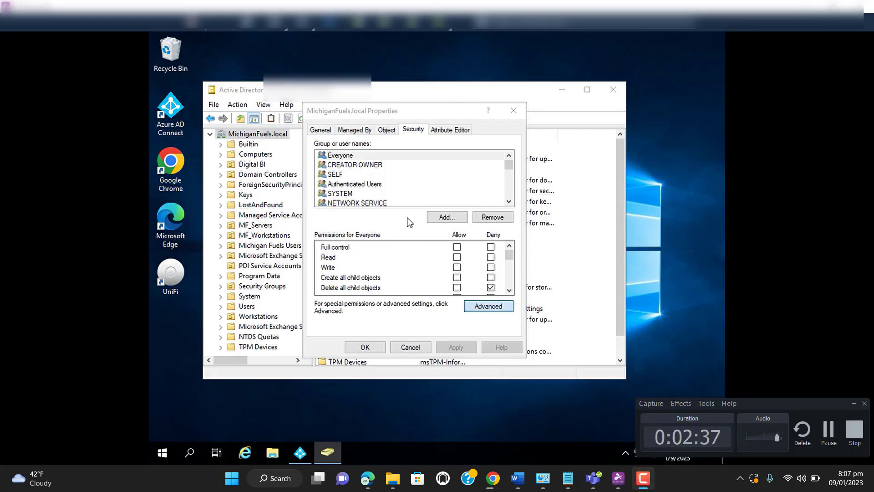
left_click(488, 306)
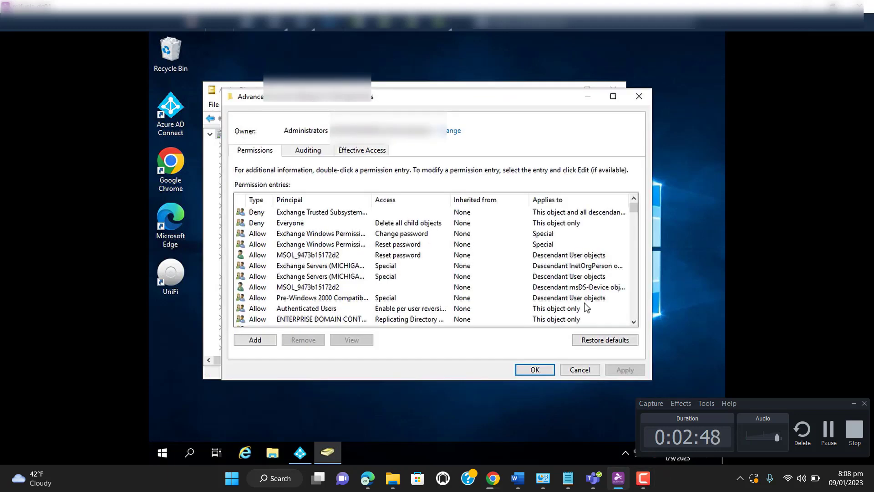
Add a new permission entry and choose the Azure AD Connect MSOL account as its principal, resolving it from the name "MSOL"
left_click(245, 341)
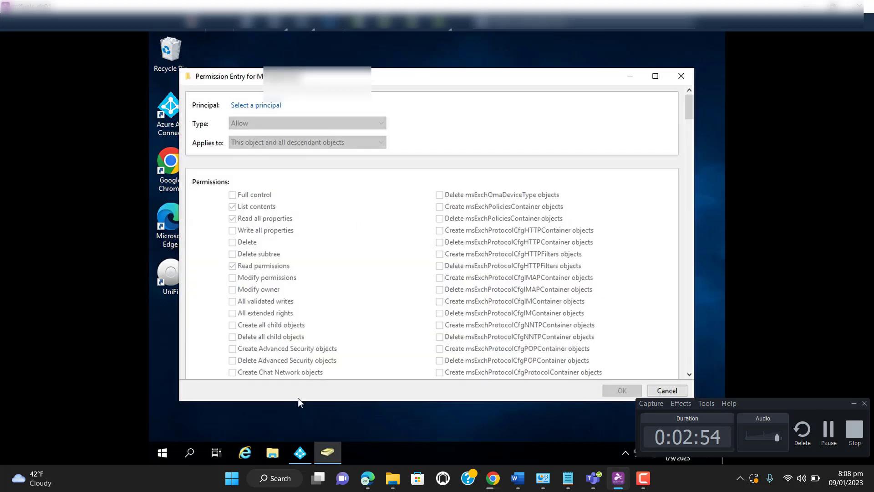
left_click(256, 106)
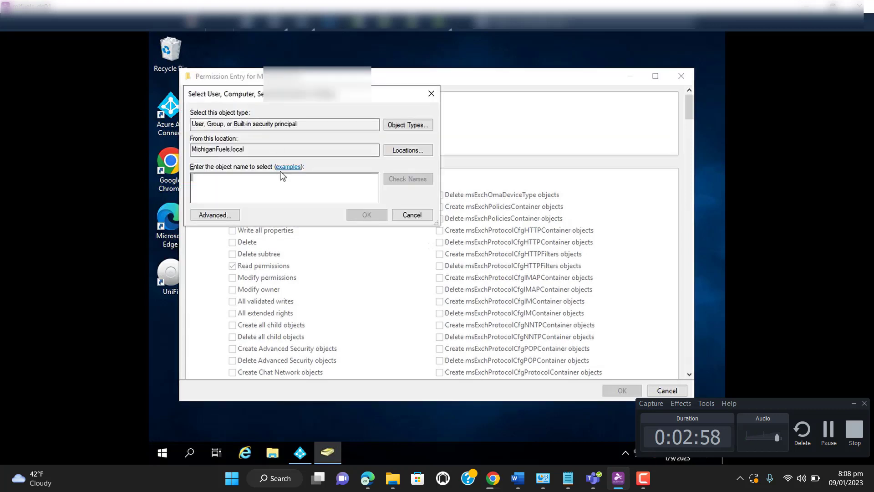
left_click(279, 187)
type("MSOL")
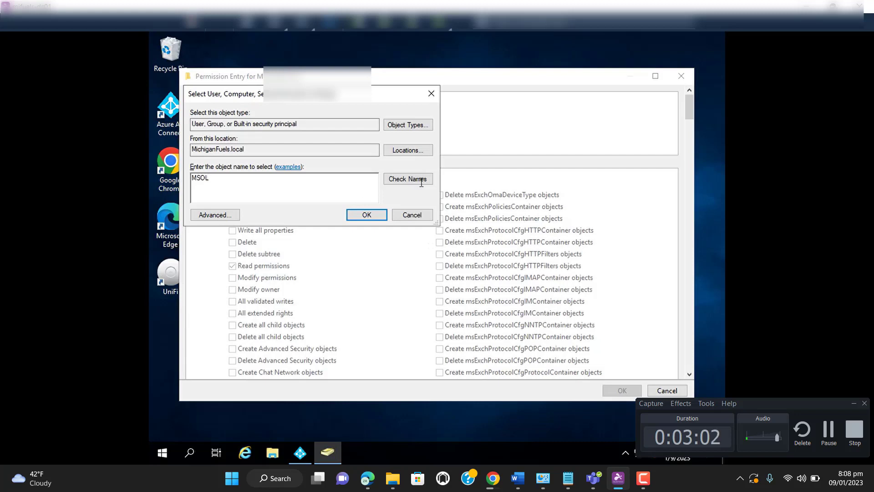
left_click(421, 183)
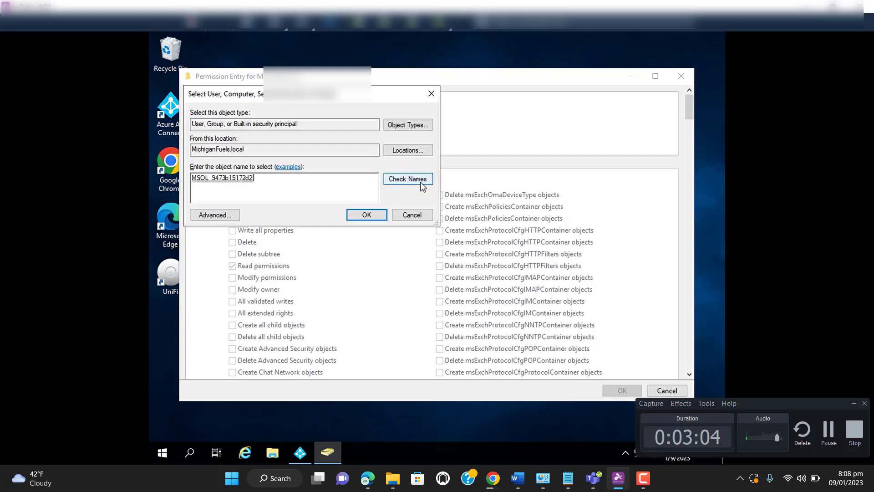
left_click(367, 216)
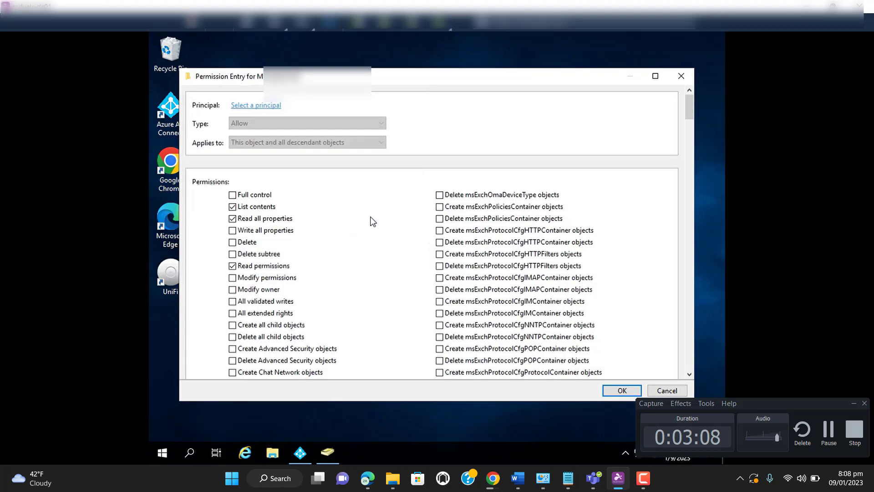
Maximize the permission entry window and make the entry apply to Descendant User objects
left_click(655, 77)
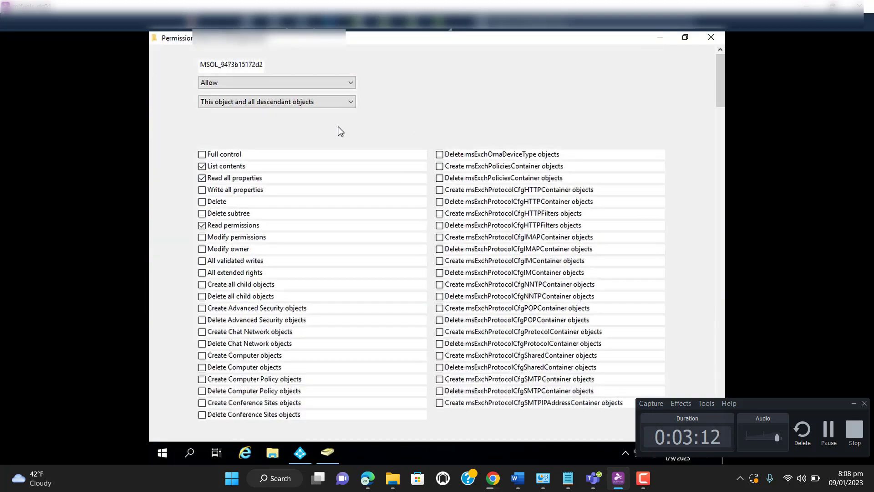
left_click(328, 102)
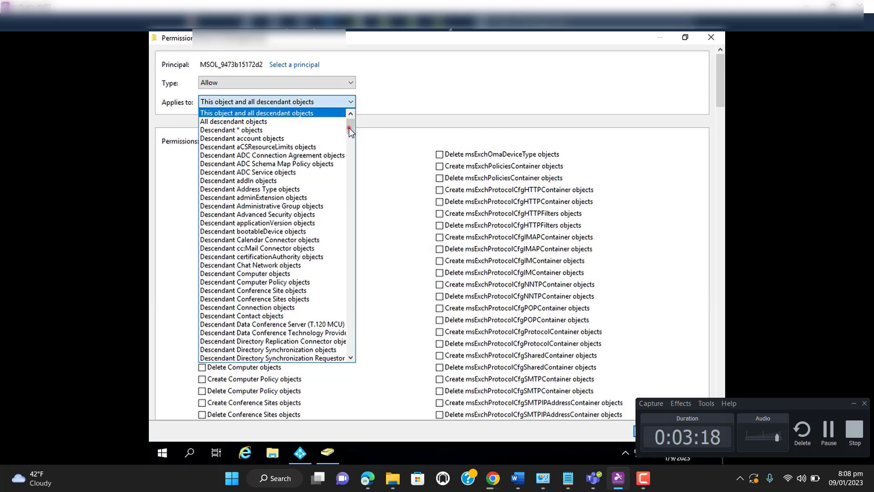
left_click_drag(349, 128, 351, 346)
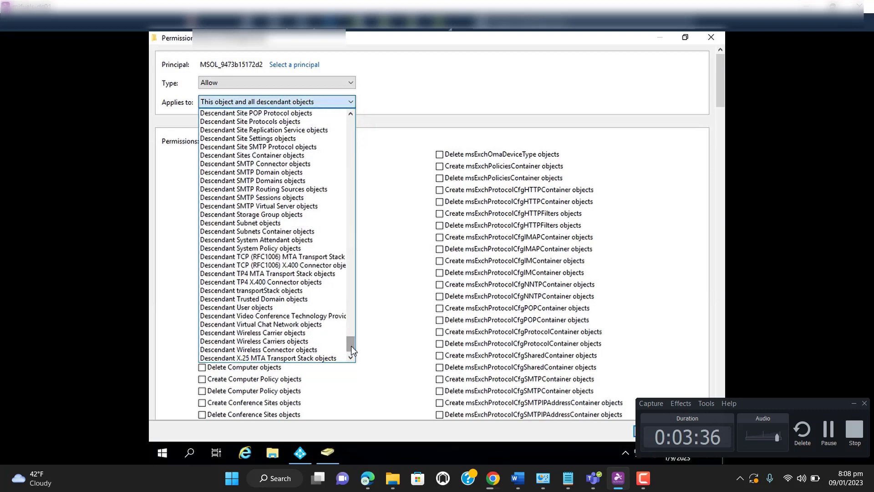
left_click(249, 308)
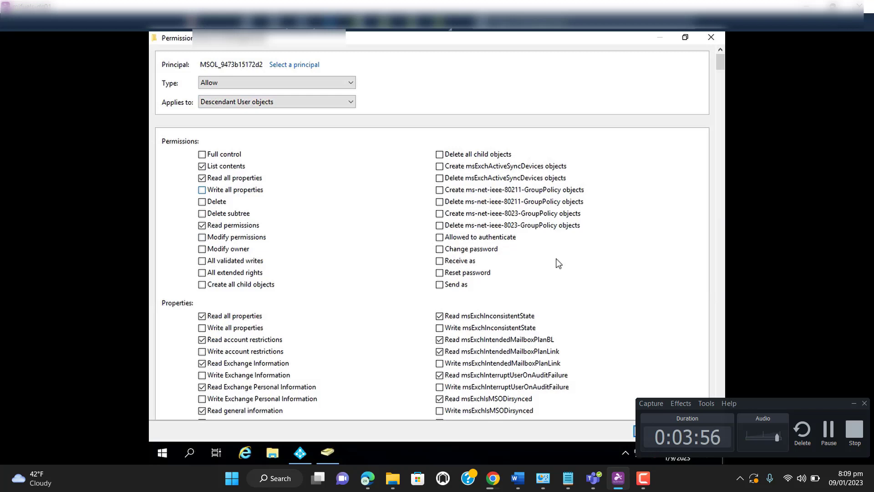
left_click(854, 404)
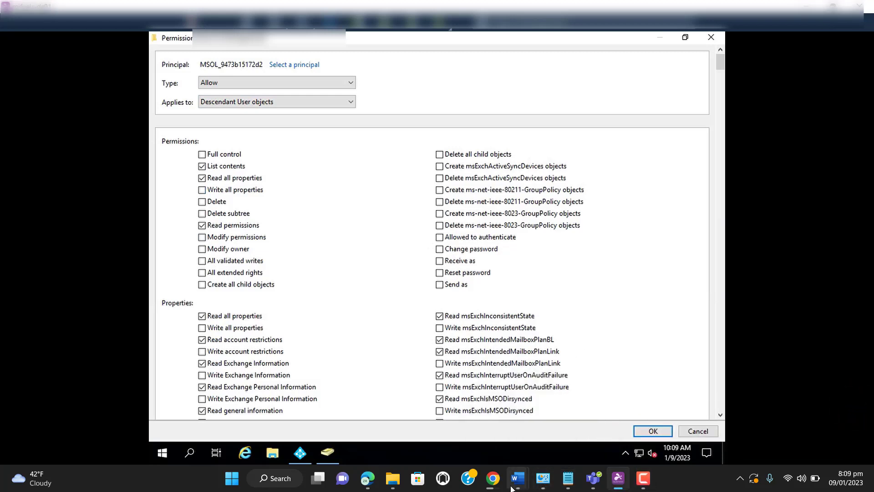
Switch to the Self Service Password Reset document in Word and read which permissions the connect account needs
mouse_move(518, 478)
left_click(555, 440)
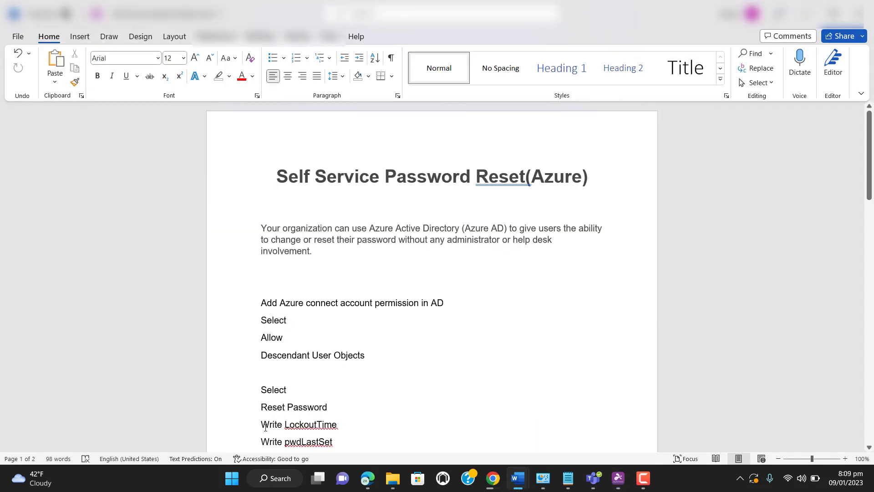
double_click(308, 425)
left_click(275, 439)
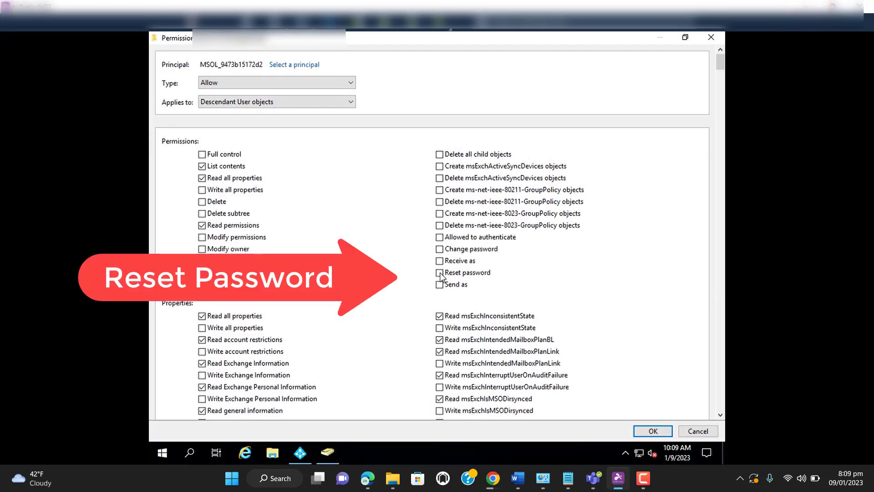
Switch back to the permission entry and allow Reset password and Write pwdLastSet
left_click(440, 274)
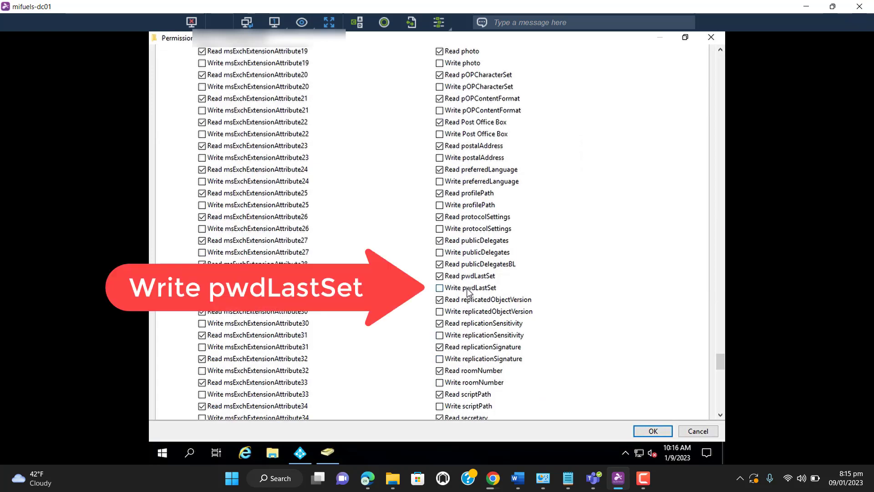
left_click(440, 288)
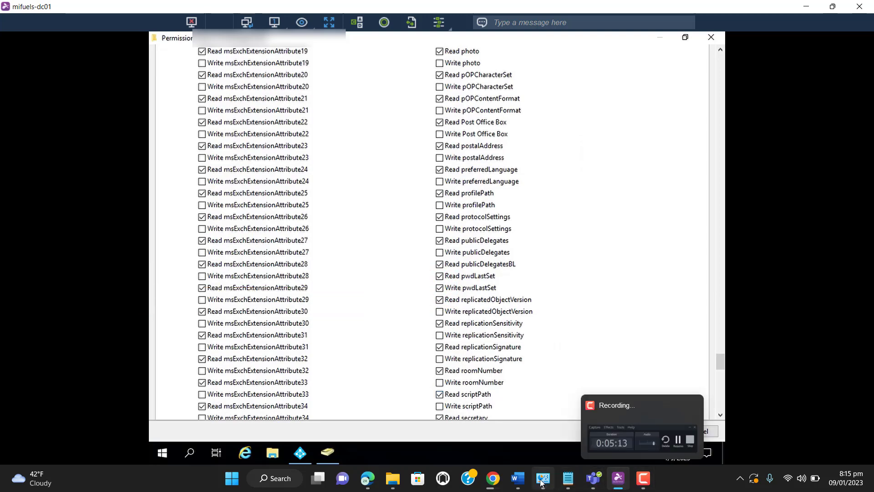
Recheck the required permissions in the Self Service Password Reset document in Word and return to the permission entry
left_click(519, 478)
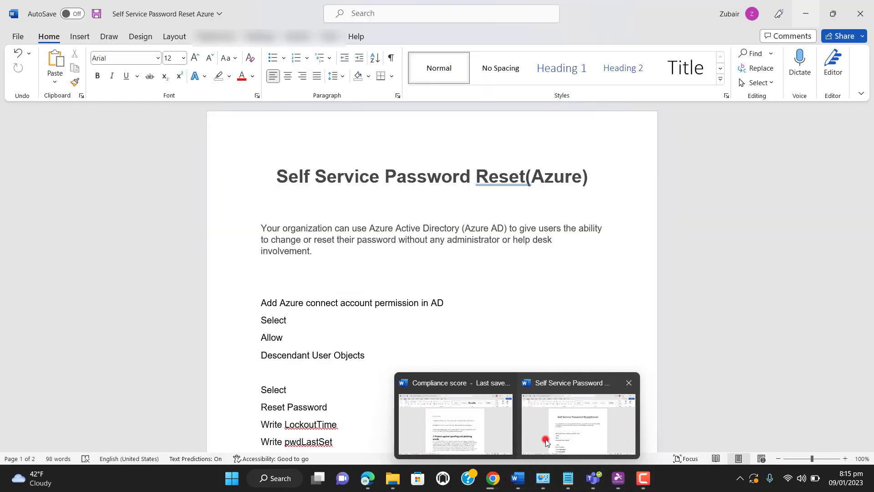
left_click(546, 439)
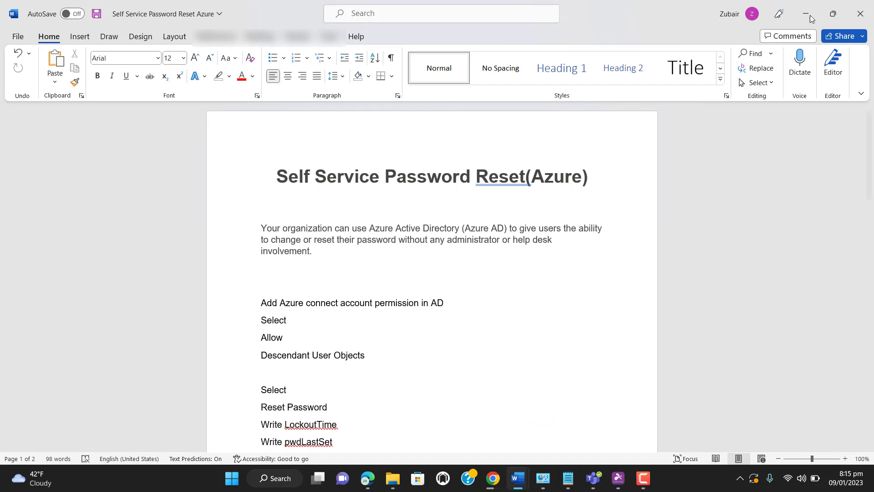
left_click(817, 4)
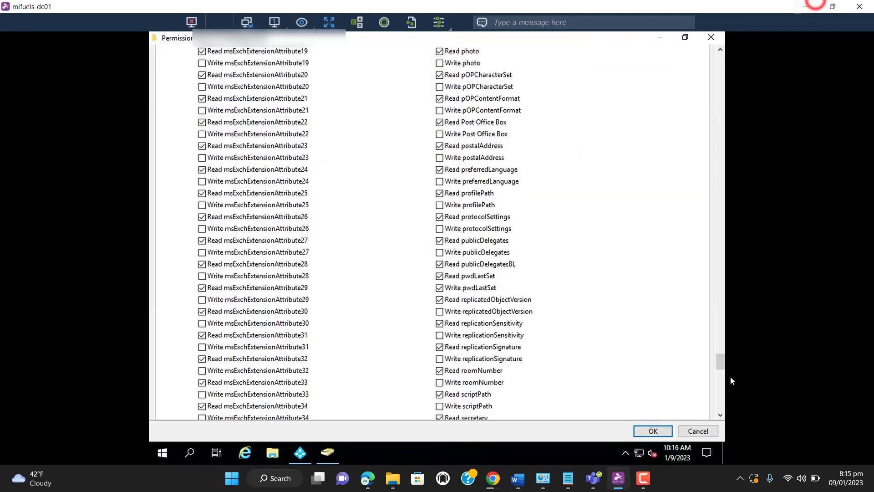
left_click(649, 477)
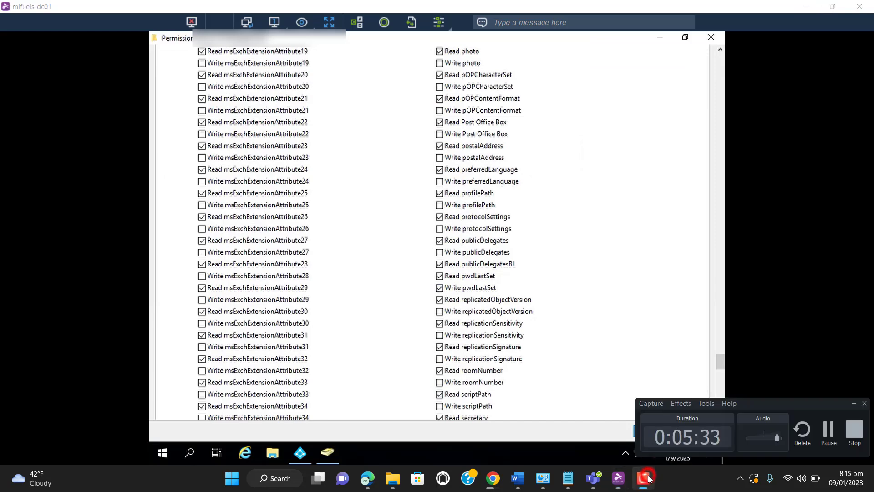
left_click(831, 434)
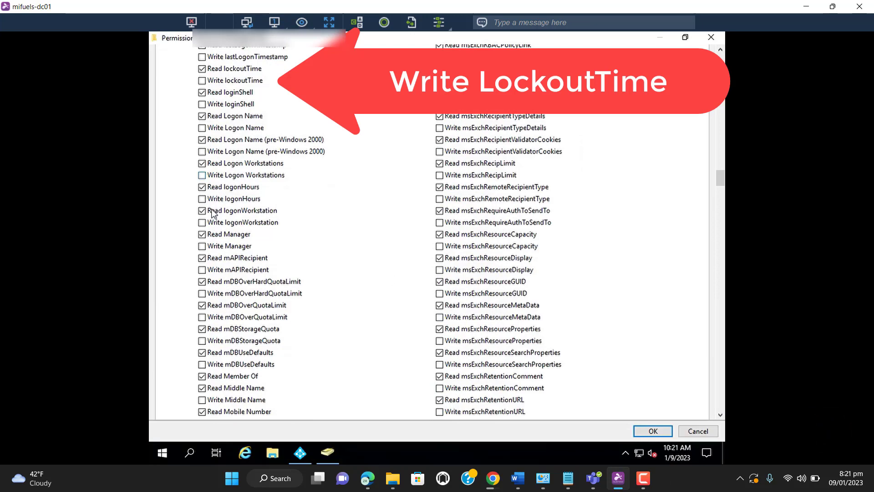
Allow Write lockoutTime in the permission entry, and apply the new permissions to the domain's security settings, closing its properties
left_click(202, 81)
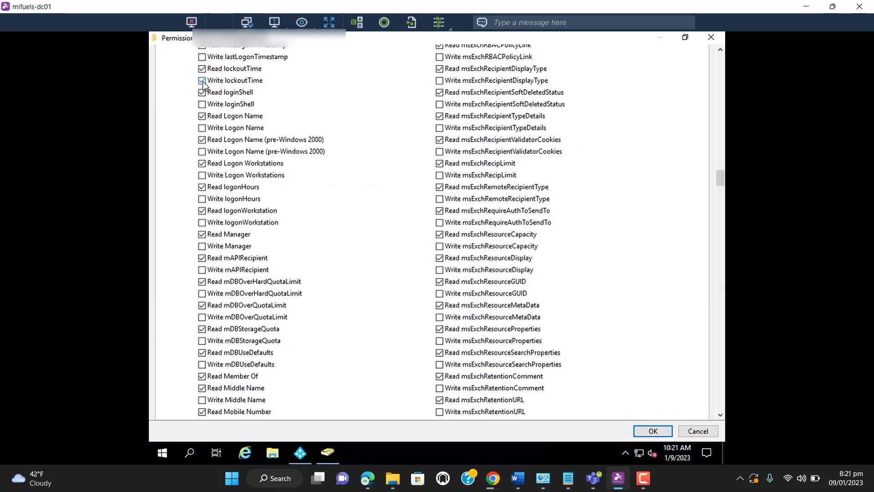
left_click(648, 431)
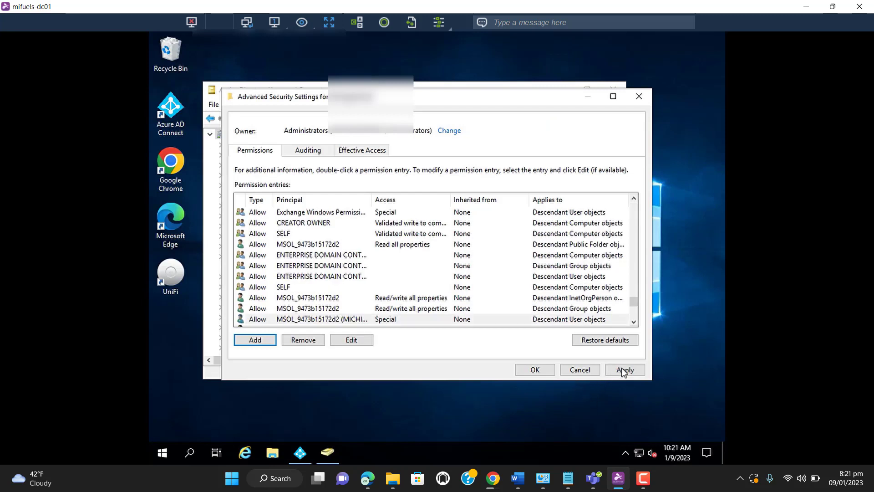
left_click(623, 369)
left_click(530, 370)
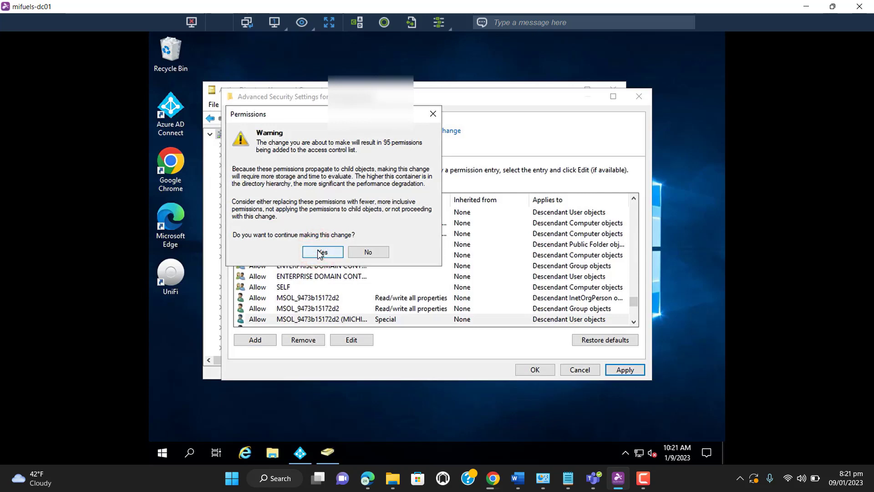
left_click(533, 370)
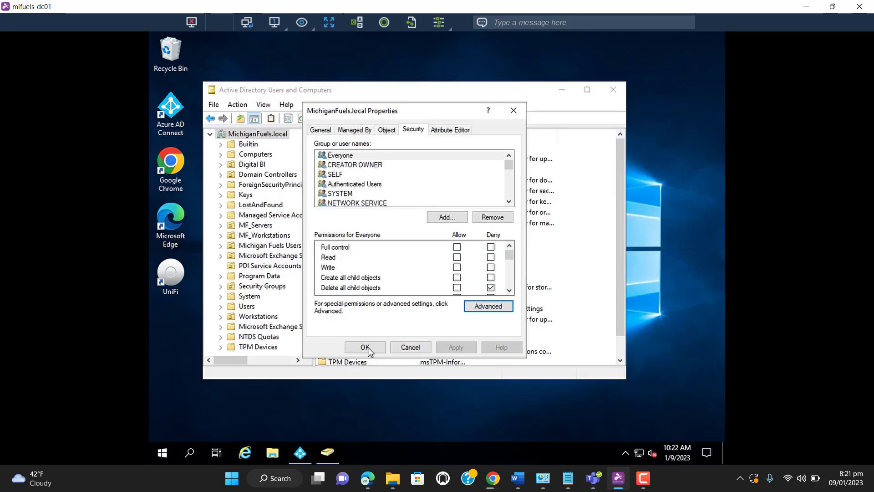
left_click(367, 348)
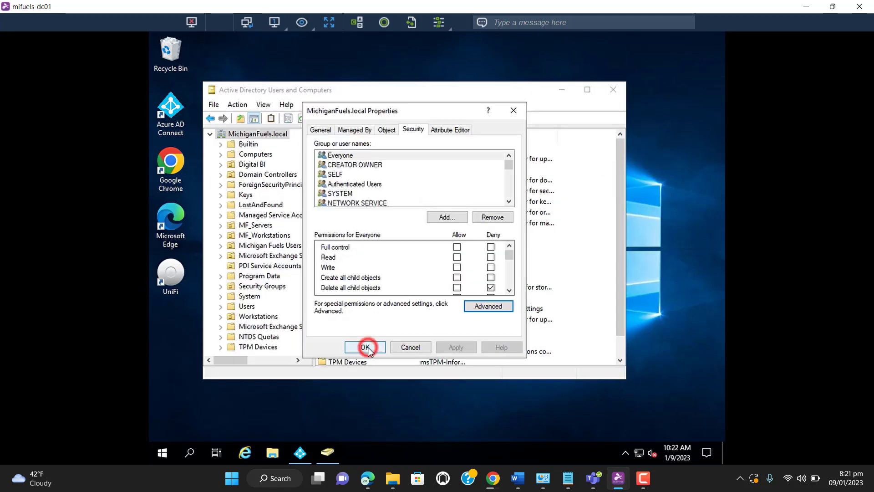
Minimize Active Directory Users and Computers and launch Azure AD Connect from the desktop
left_click(563, 89)
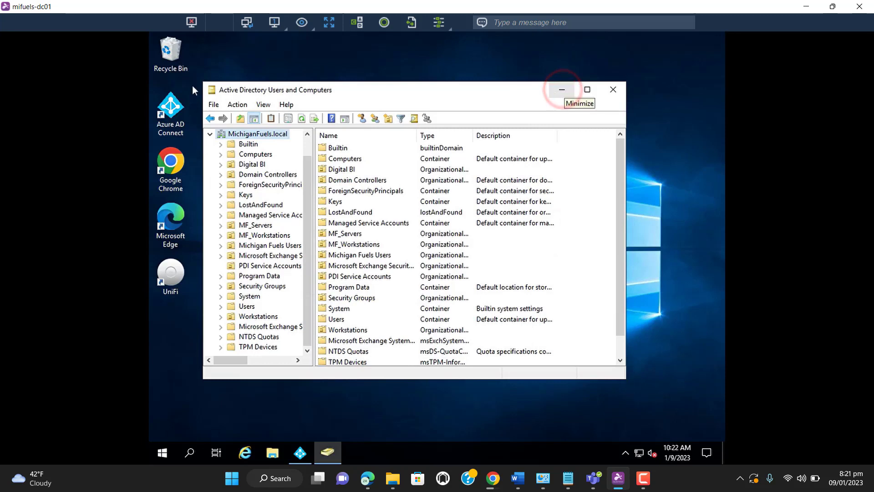
double_click(178, 120)
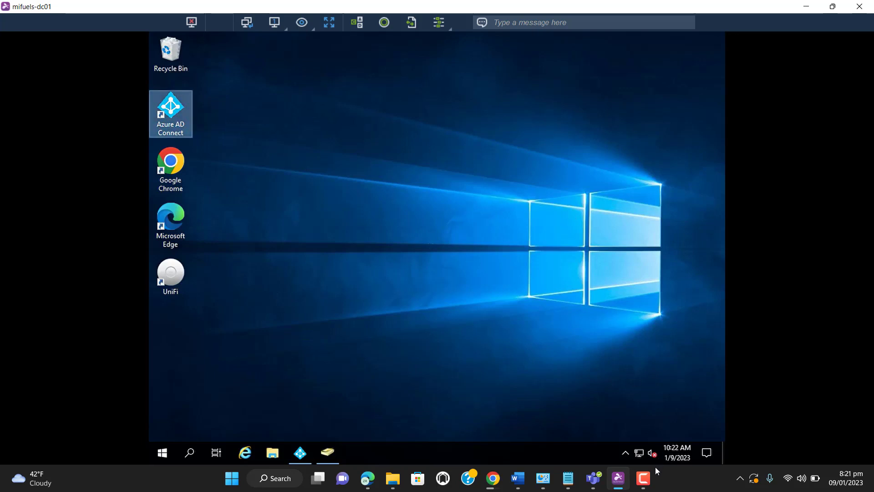
left_click(649, 479)
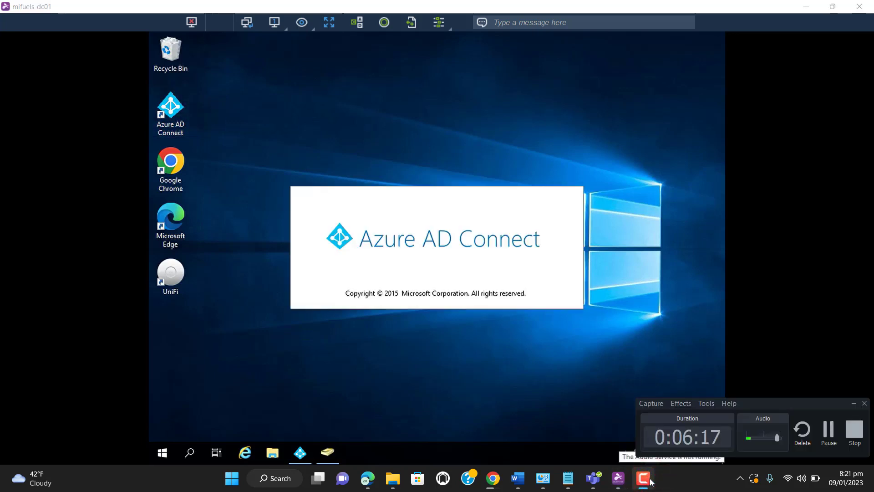
left_click(854, 404)
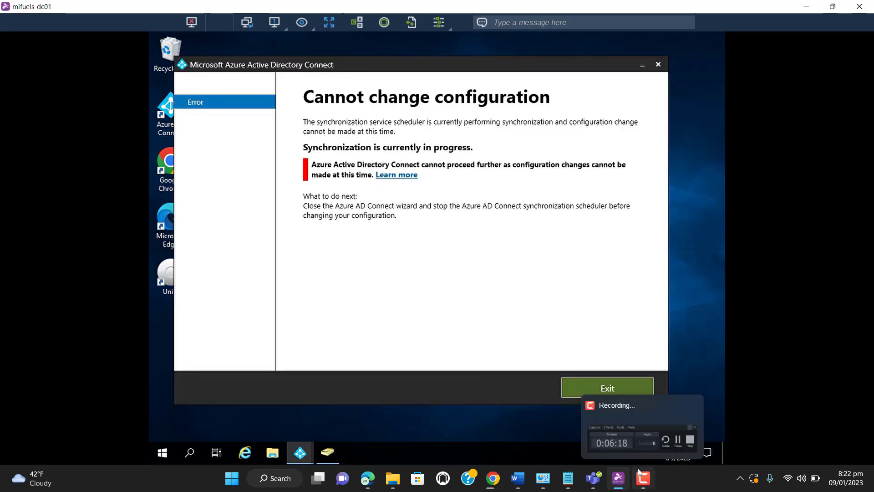
left_click(638, 468)
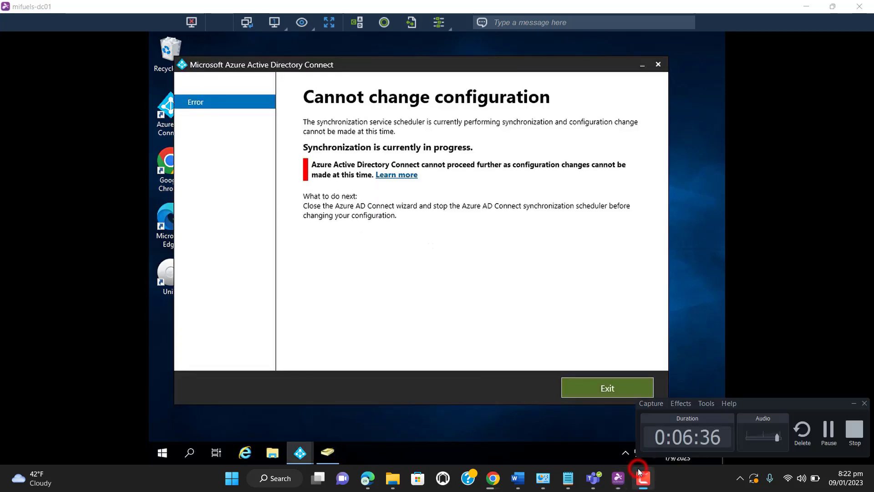
left_click(828, 435)
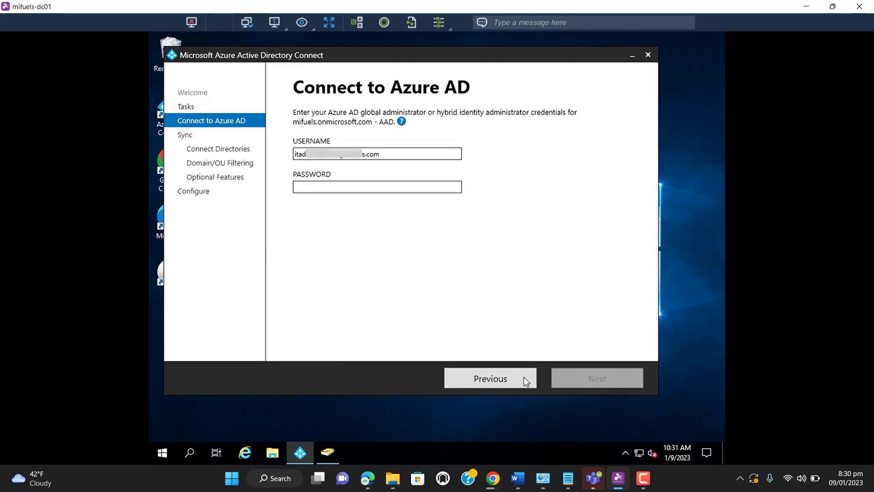
Proceed through the directory connection and Domain/OU filtering pages without changes, and make sure Password writeback is enabled in the optional features
left_click(805, 8)
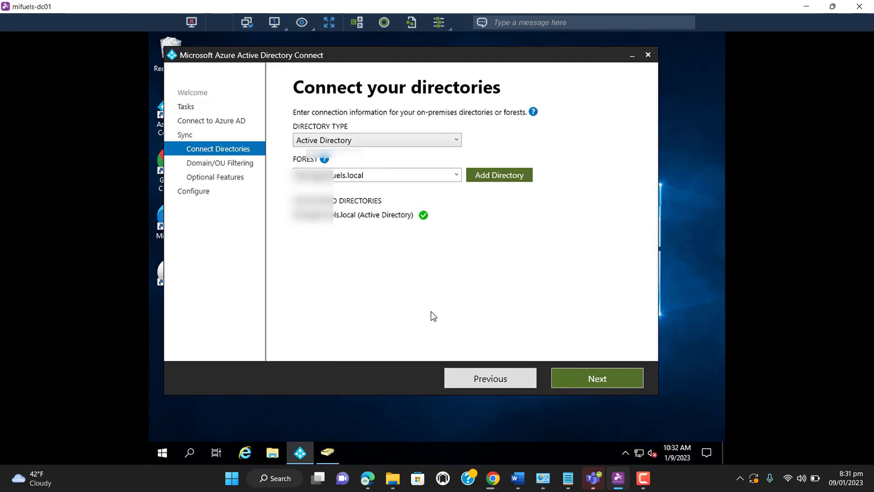
left_click(611, 372)
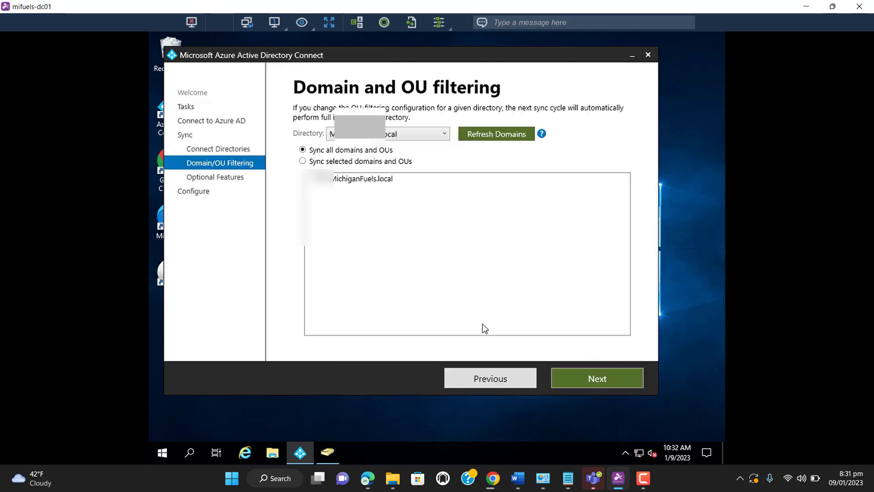
left_click(615, 379)
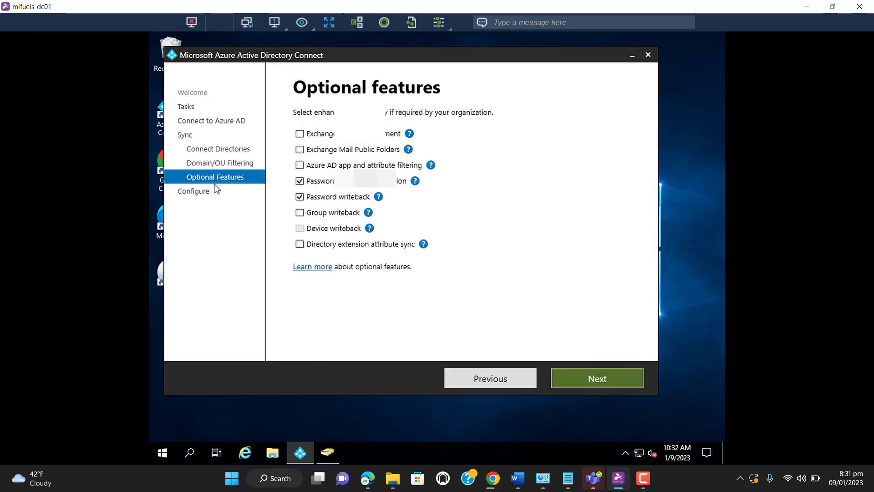
left_click(300, 197)
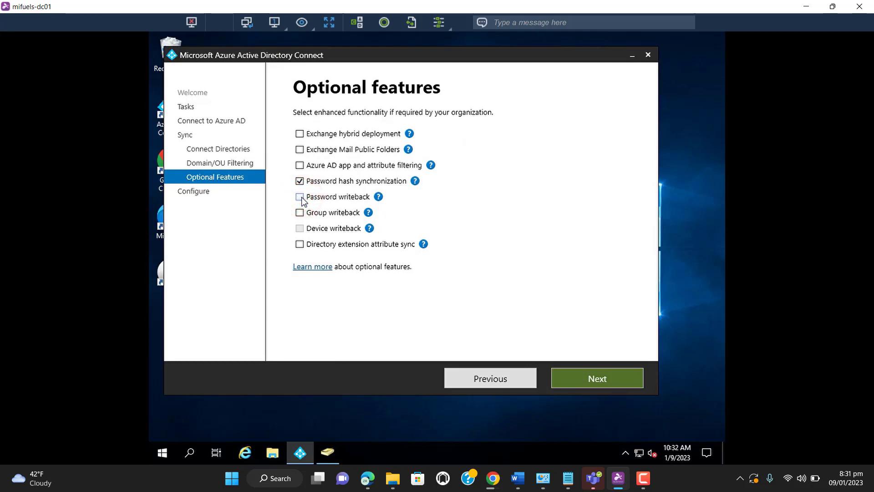
left_click(300, 197)
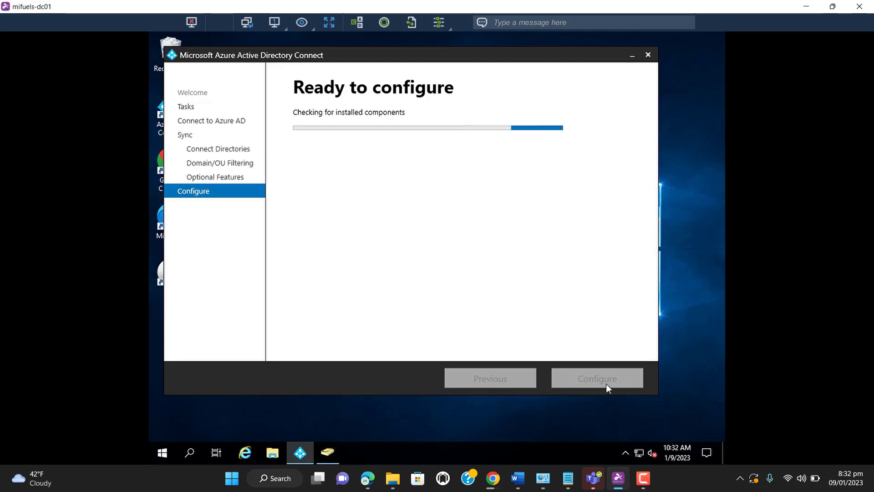
left_click(806, 7)
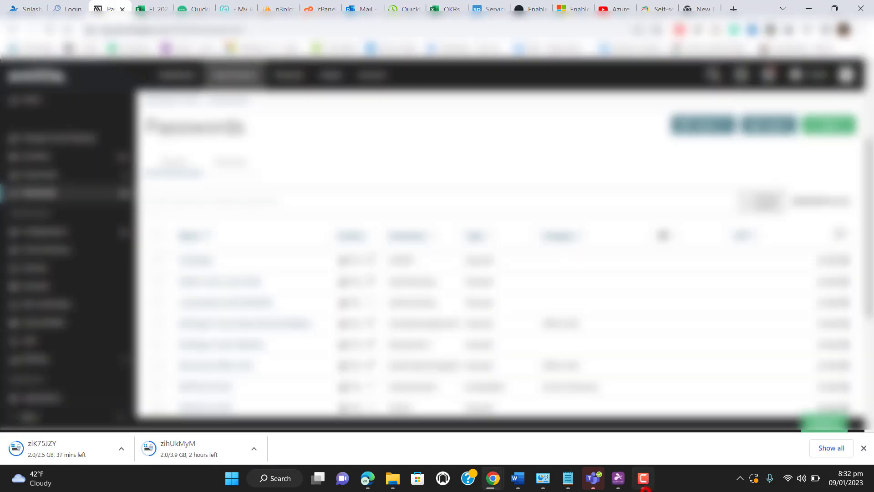
left_click(643, 479)
left_click(828, 434)
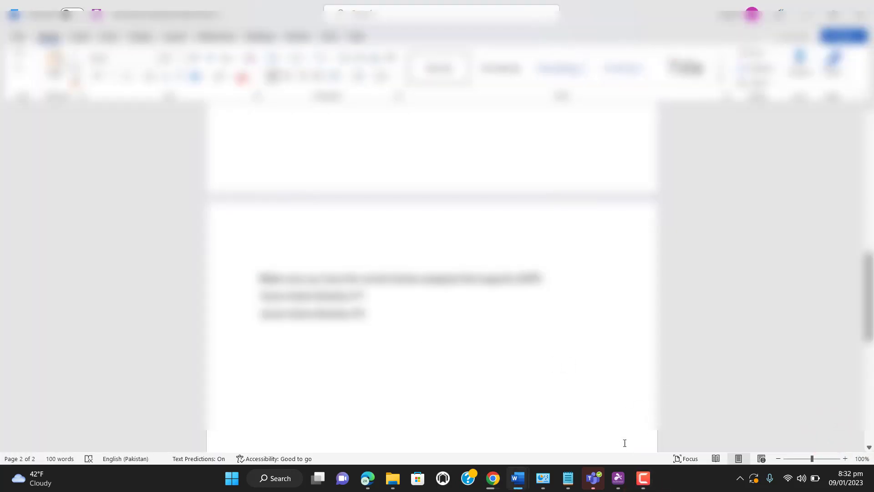
Return to the Azure AD Connect wizard and start the configuration of the synchronization services
left_click(619, 478)
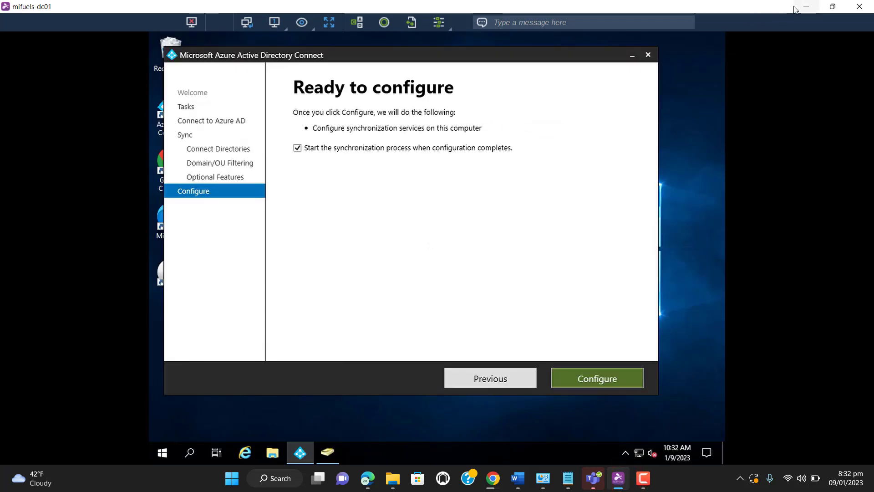
left_click(796, 8)
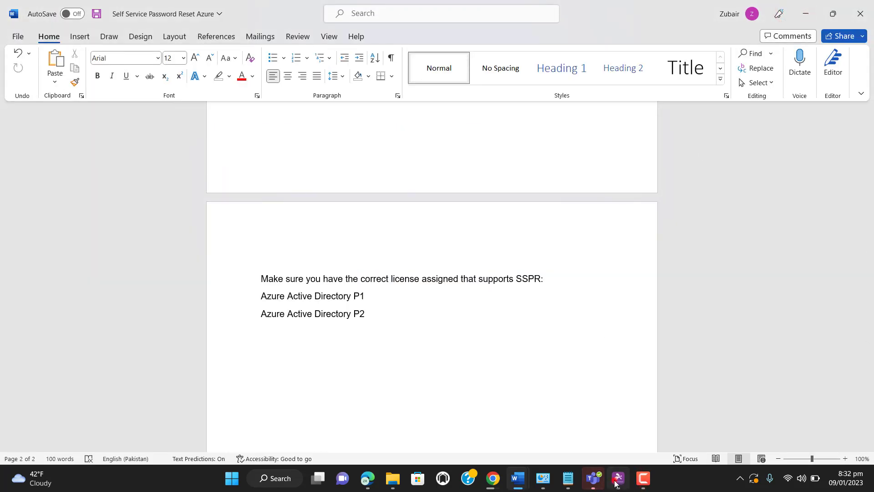
left_click(617, 479)
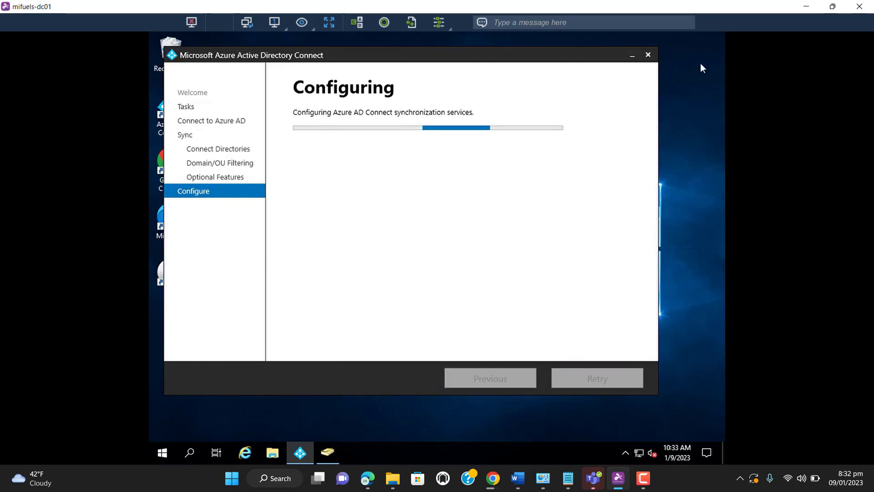
Switch to the Self Service Password Reset document in Word and read which assigned licenses support SSPR
left_click(805, 5)
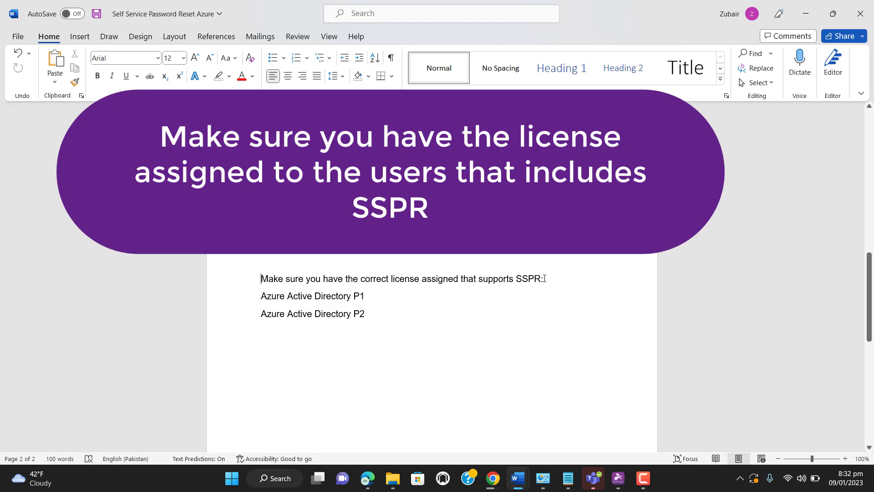
left_click_drag(544, 278, 372, 282)
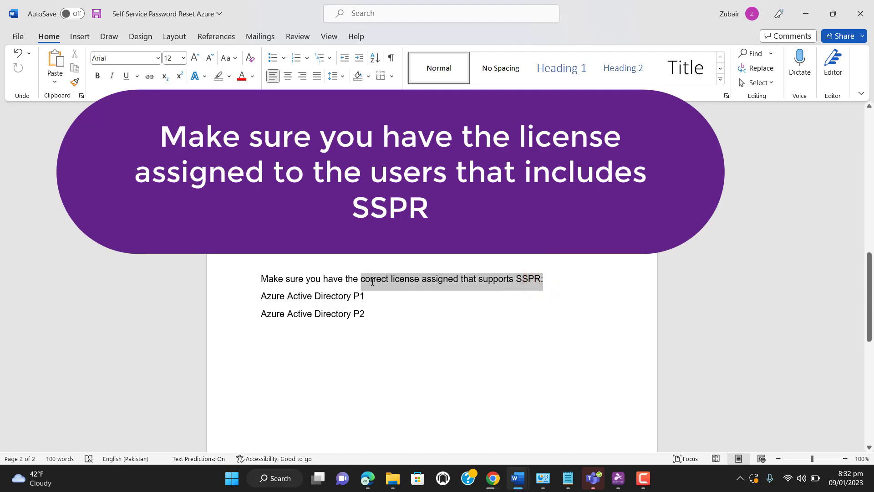
left_click(374, 296)
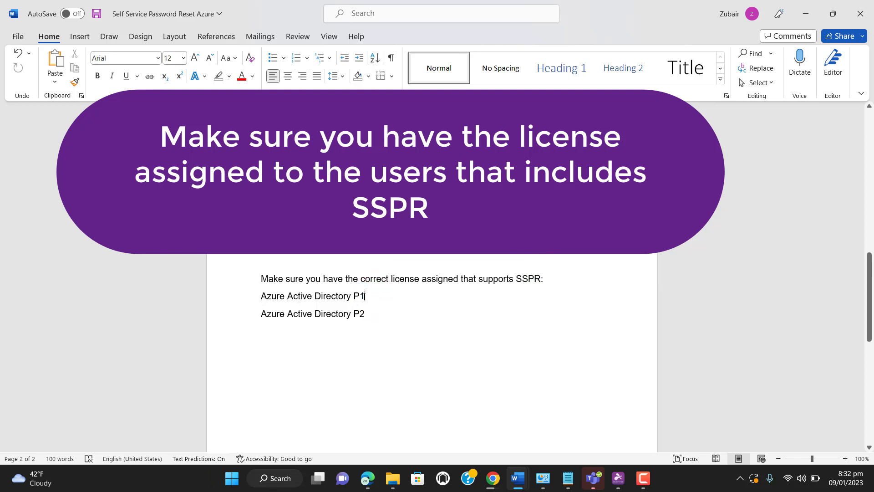
triple_click(364, 296)
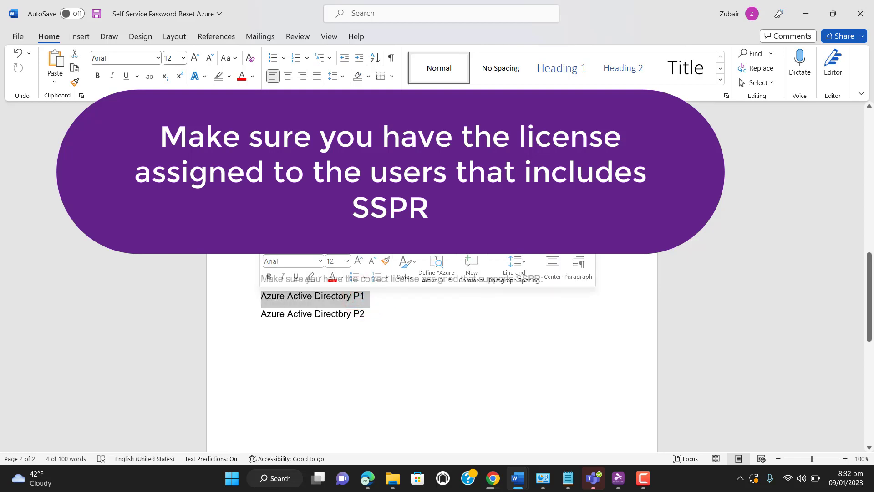
triple_click(366, 315)
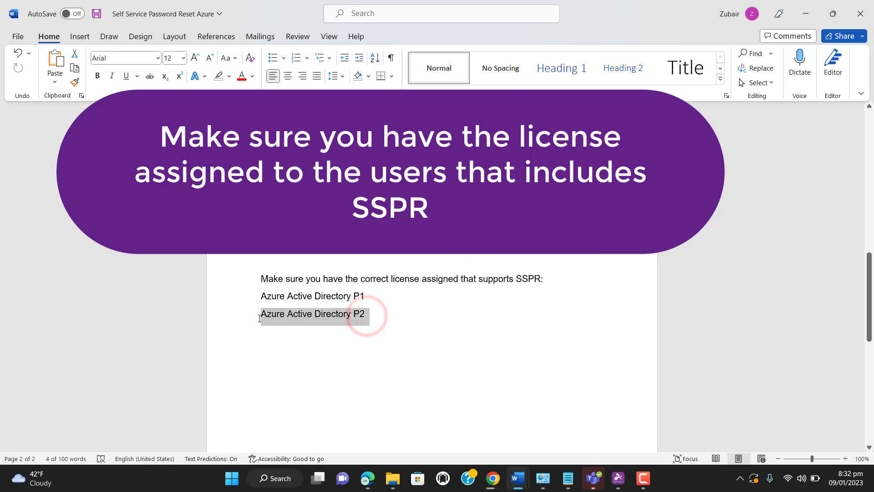
left_click(389, 334)
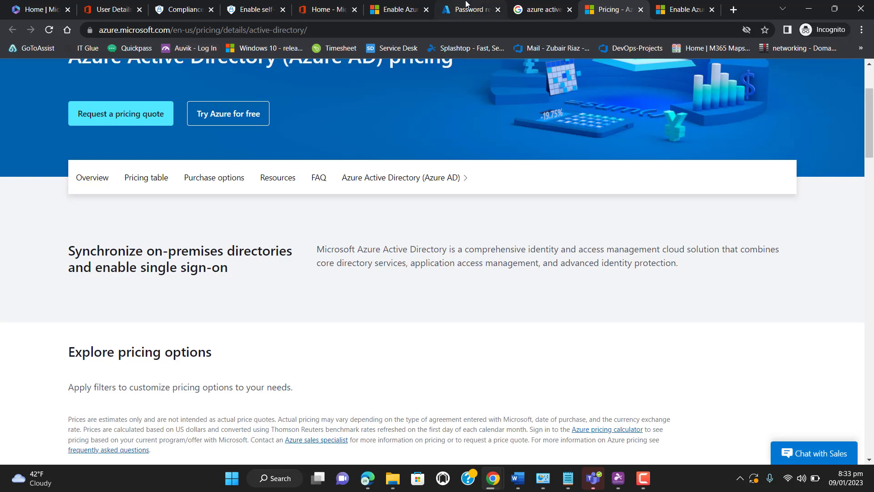
Go to the browser tab with the Azure password reset page and load the portal.azure.com home page in it
left_click(465, 3)
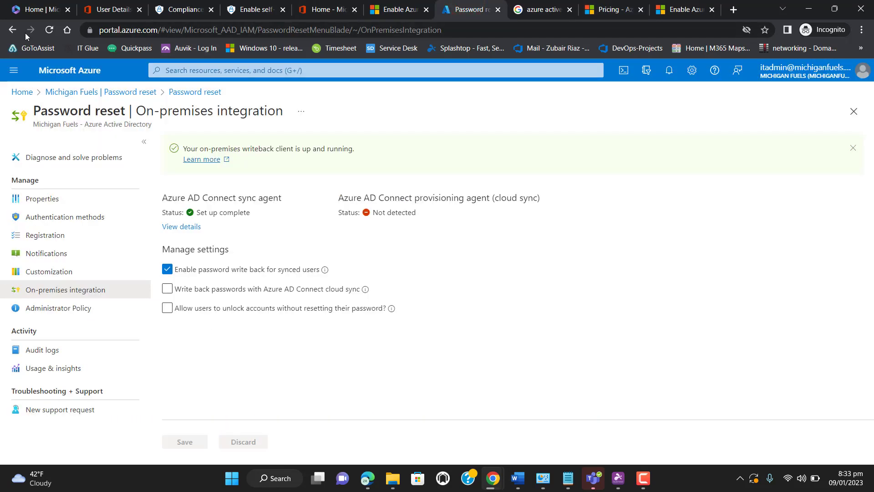
key("ctrl+l")
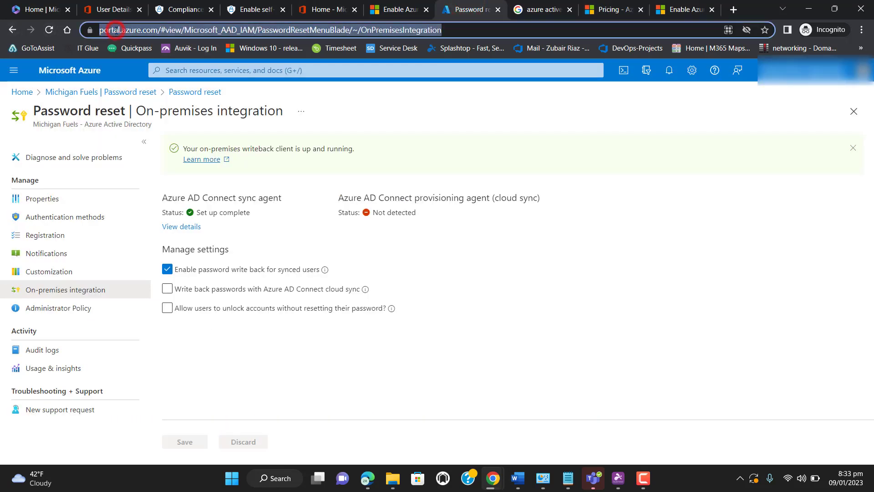
type("portal.azure.com")
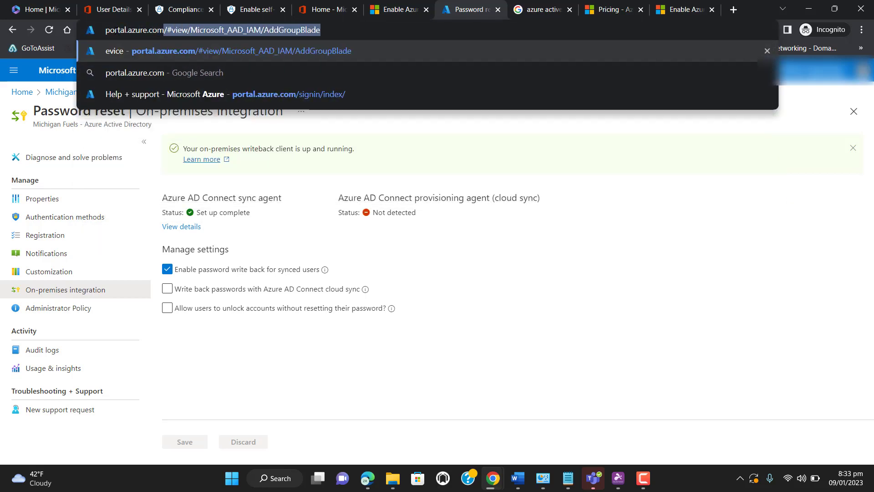
key("Delete")
key("Return")
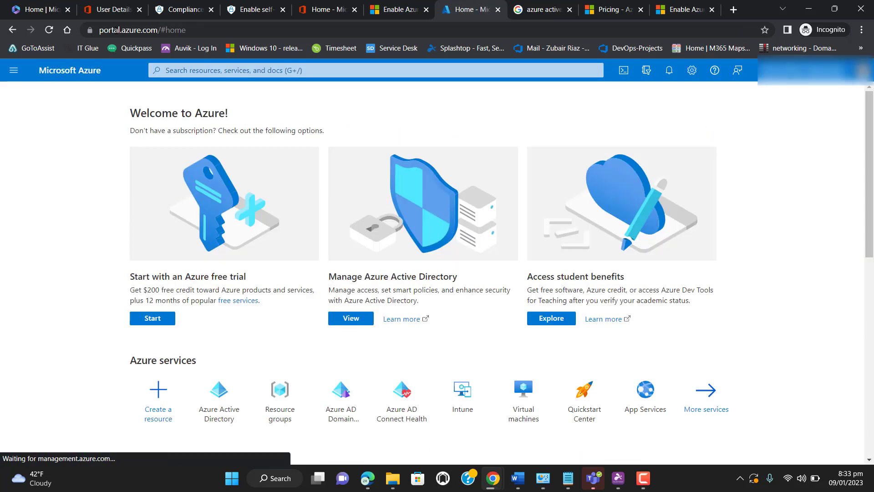
Open the Password reset settings of Azure Active Directory
left_click(214, 388)
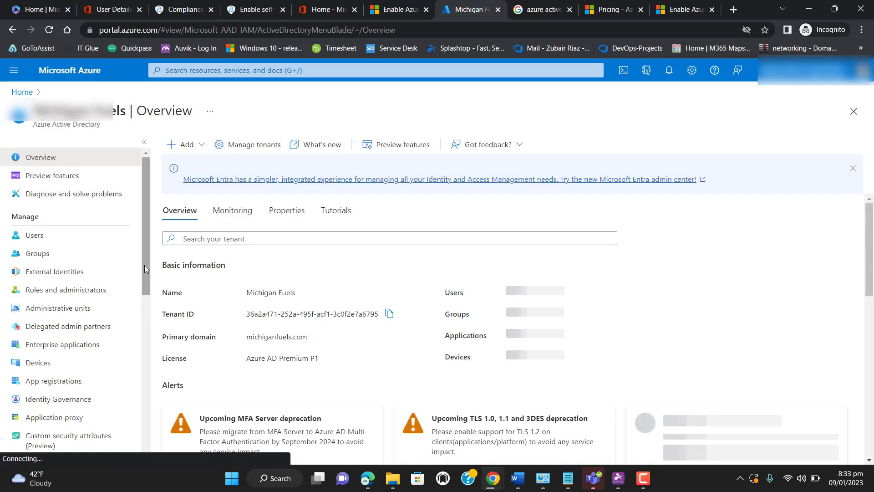
left_click_drag(147, 264, 149, 367)
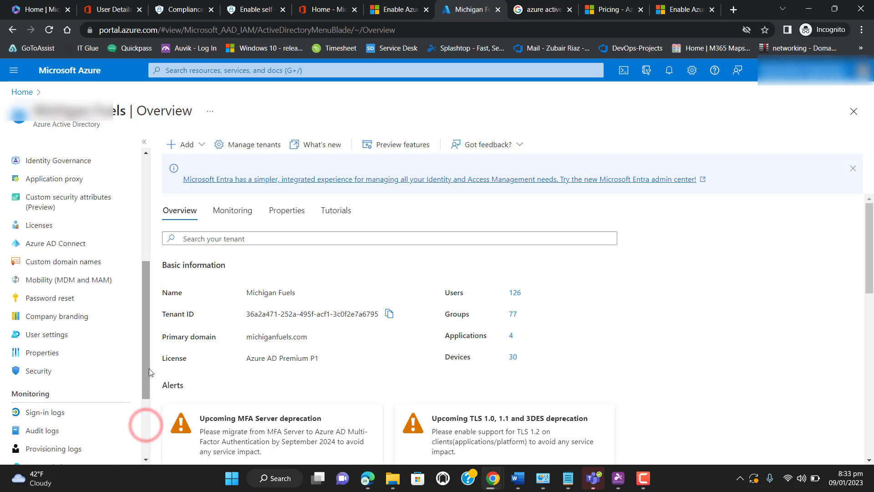
left_click(54, 298)
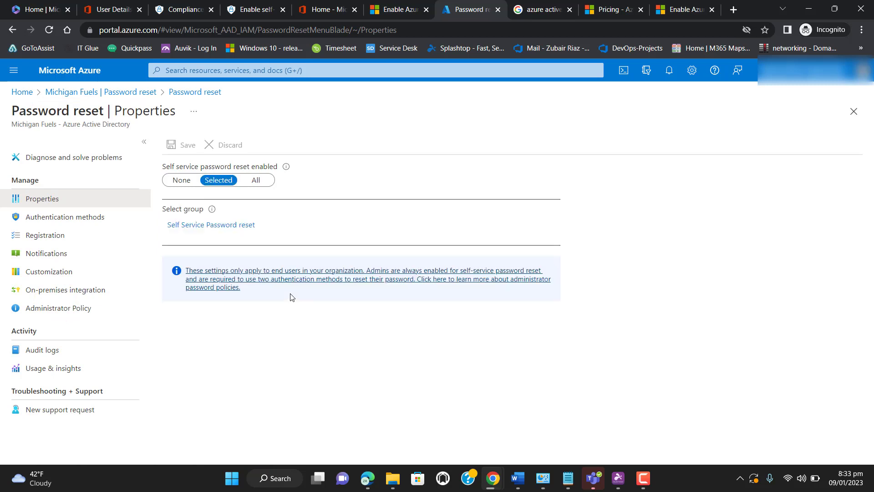
In the on-premises integration settings, enable writing back passwords with Azure AD Connect cloud sync and save the policy
left_click(101, 289)
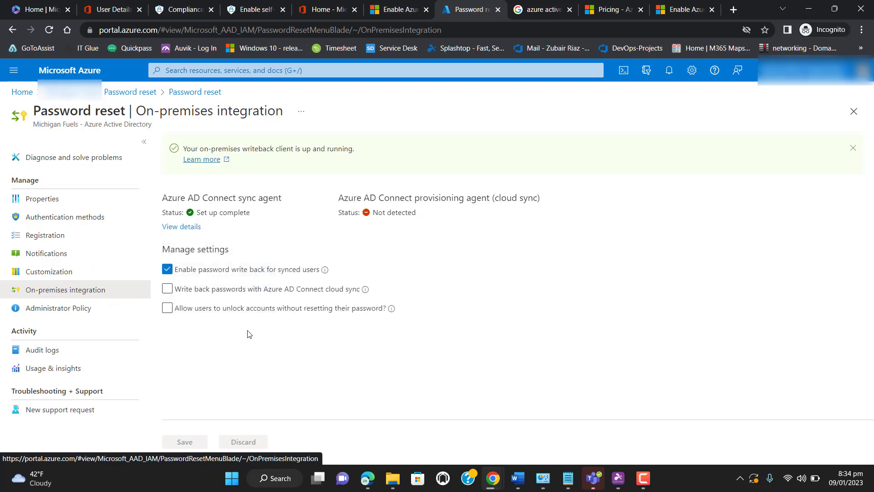
left_click(168, 290)
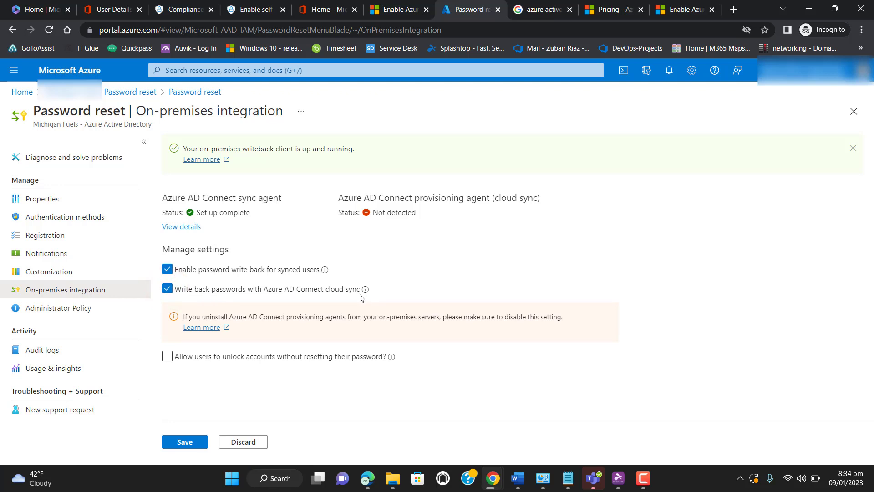
left_click(185, 442)
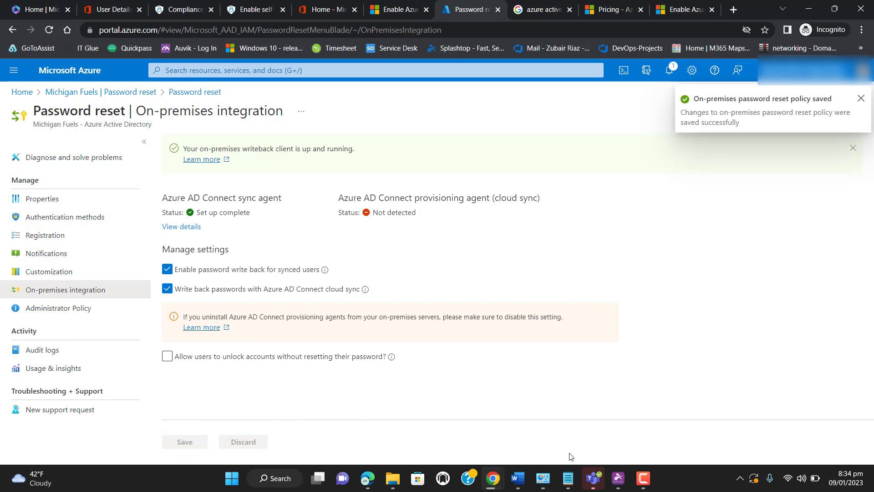
left_click(642, 486)
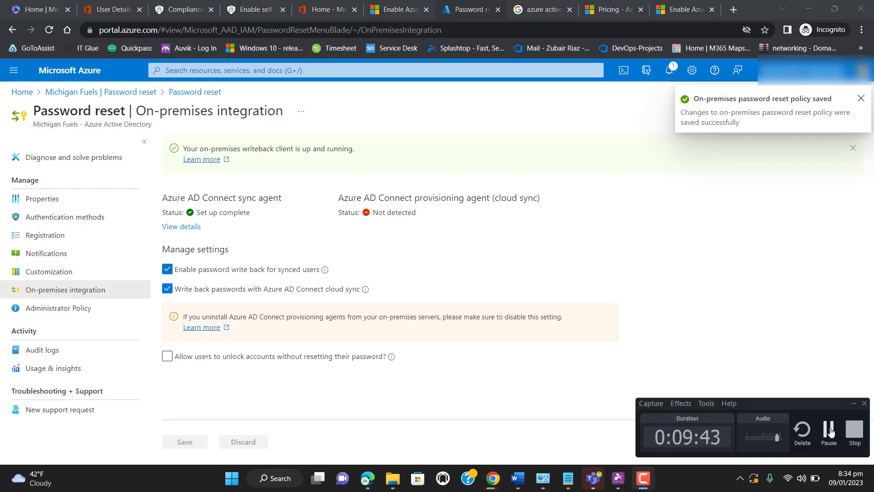
left_click(830, 430)
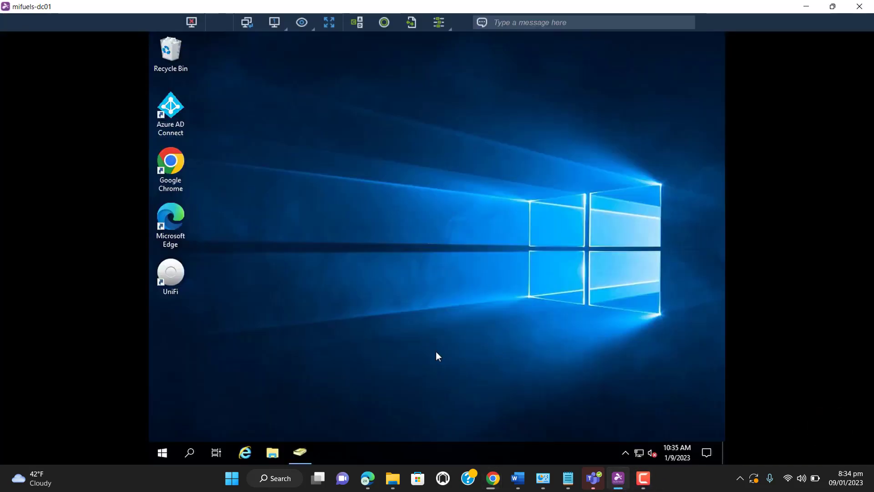
Search for Group Policy Management on the remote domain controller mifuels-dc01 and open it
left_click(190, 453)
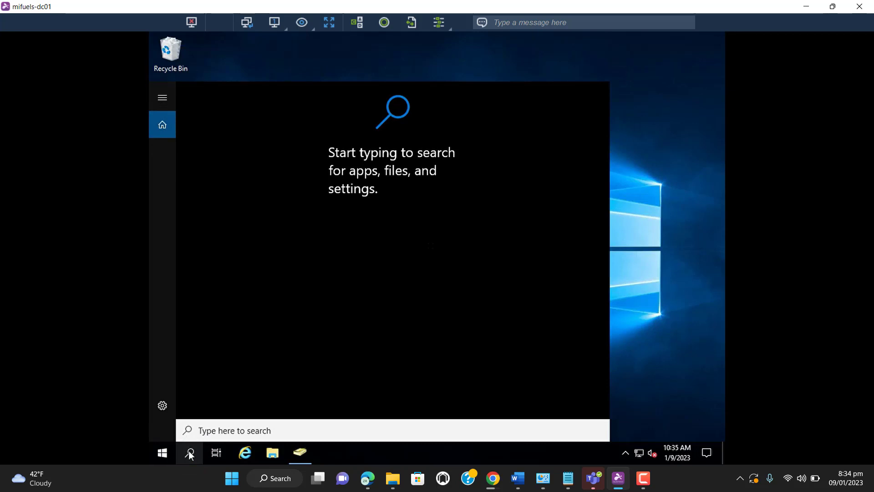
type("gr")
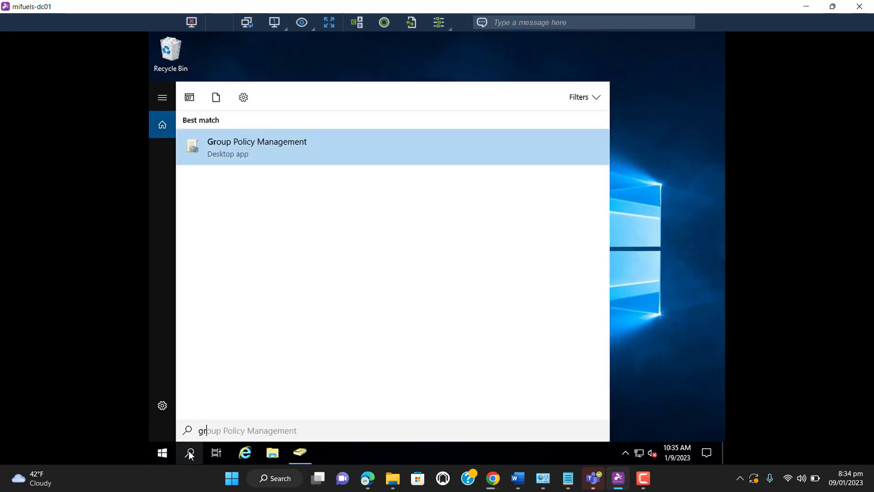
type("oup polo")
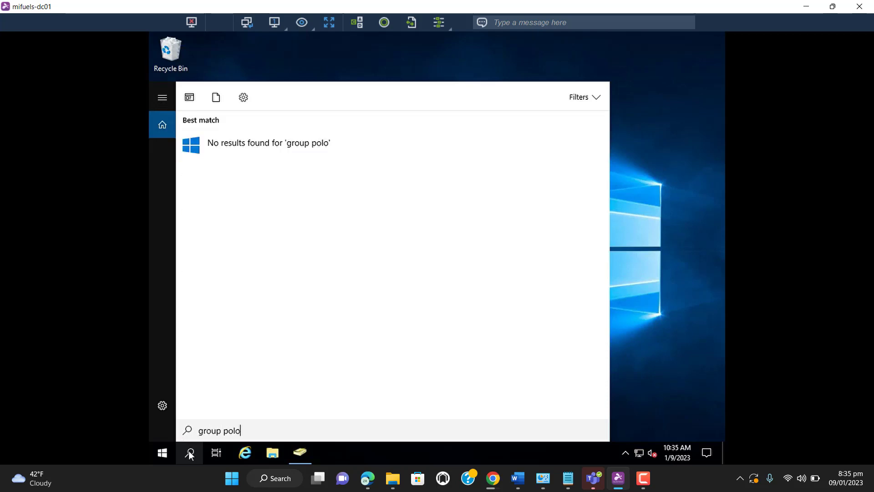
key("BackSpace")
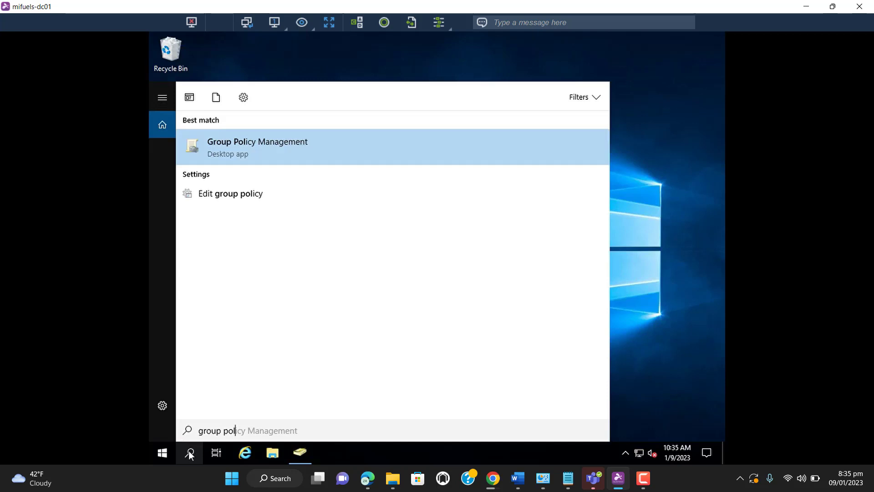
left_click(264, 146)
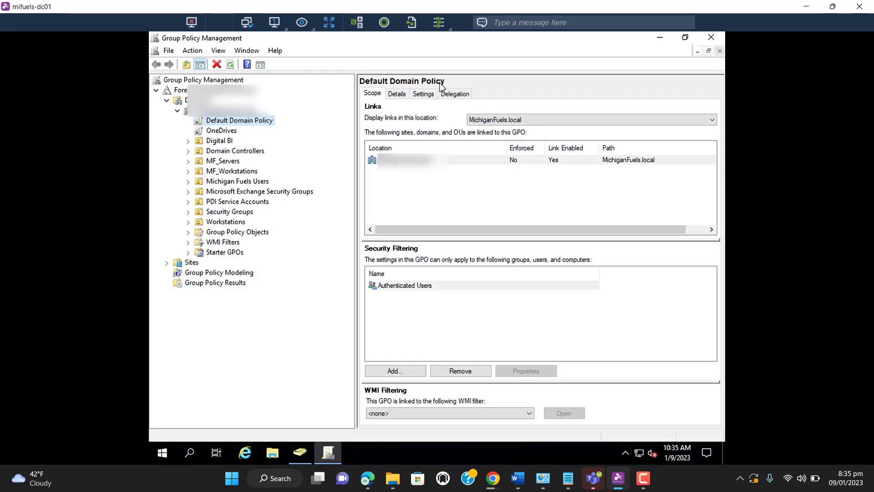
left_click(431, 97)
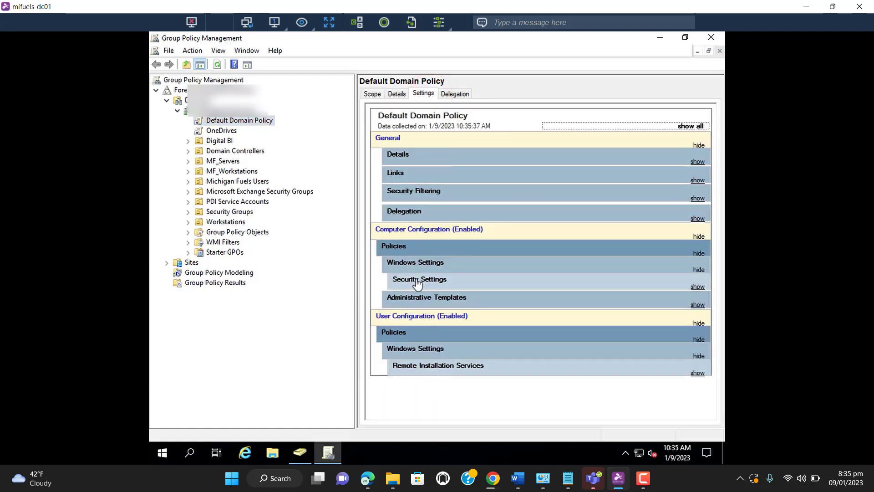
left_click(417, 283)
left_click(431, 298)
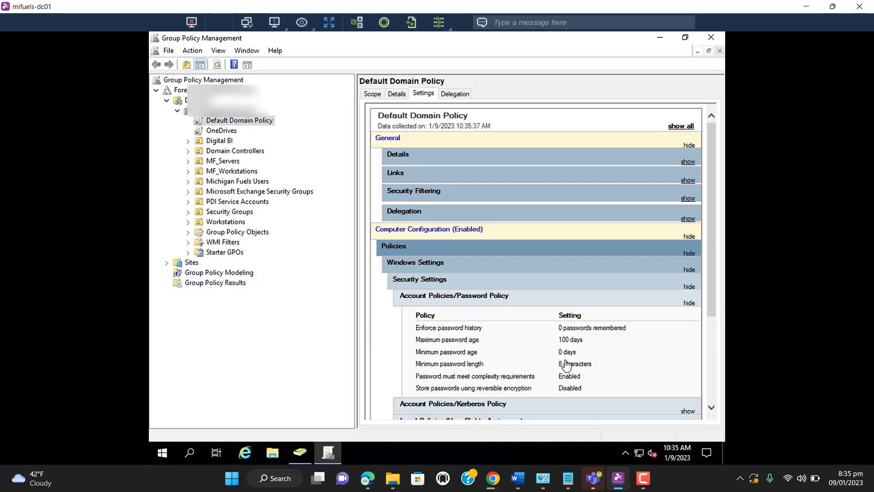
left_click(417, 353)
left_click_drag(558, 348, 582, 350)
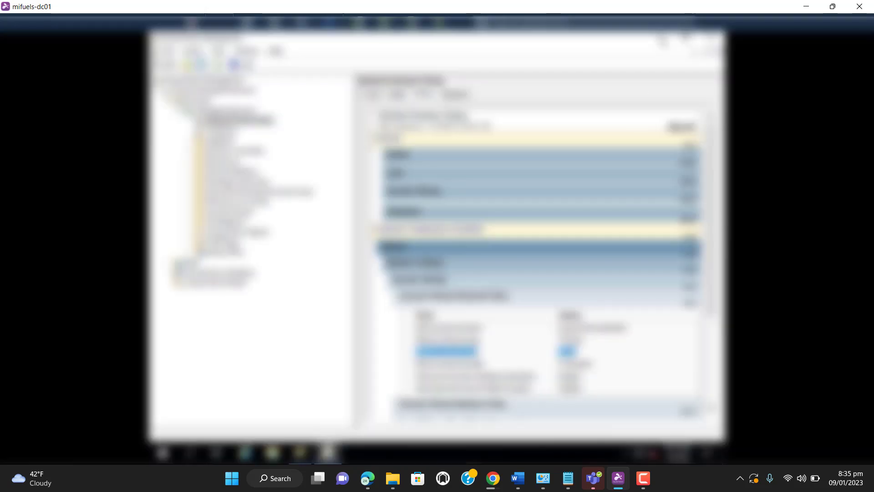
Minimize Group Policy Management and the remote session, and switch to the incognito Chrome window with the Azure password reset page
left_click(661, 38)
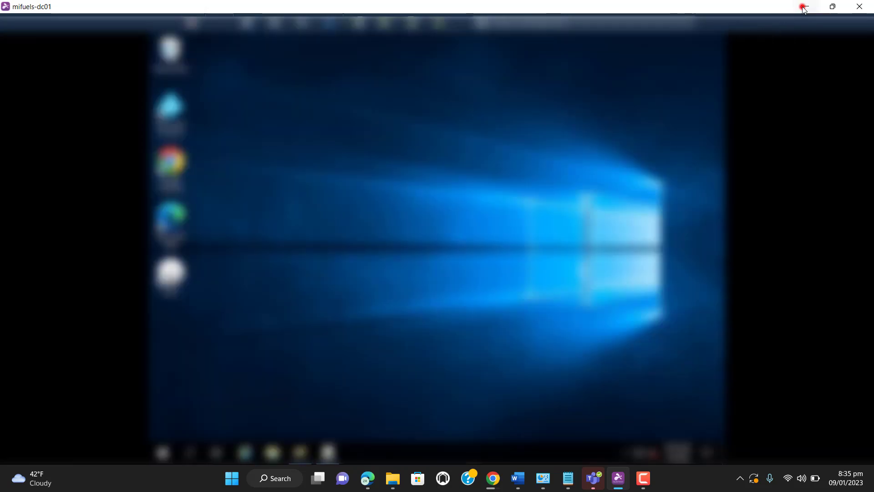
left_click(805, 7)
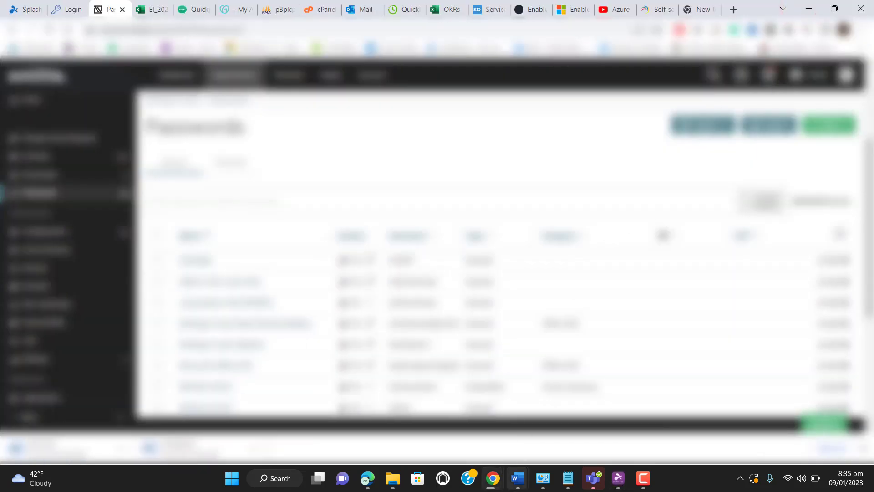
left_click(491, 485)
left_click(532, 434)
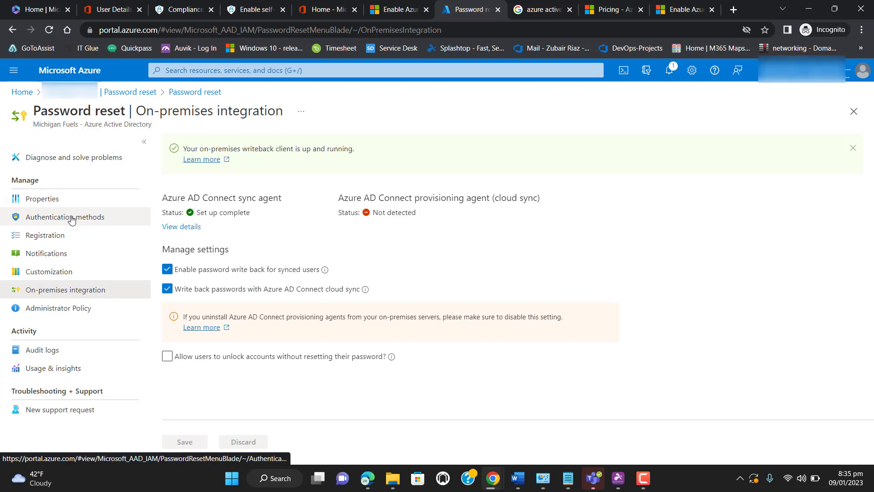
left_click(640, 483)
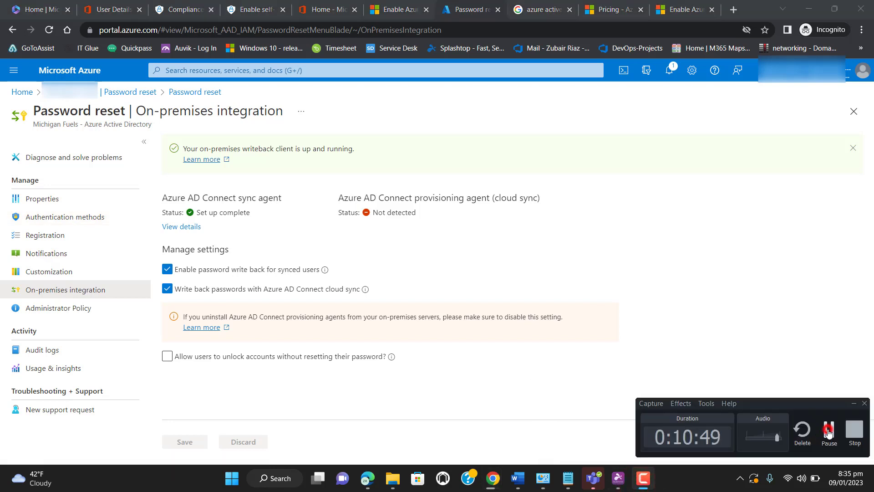
left_click(828, 433)
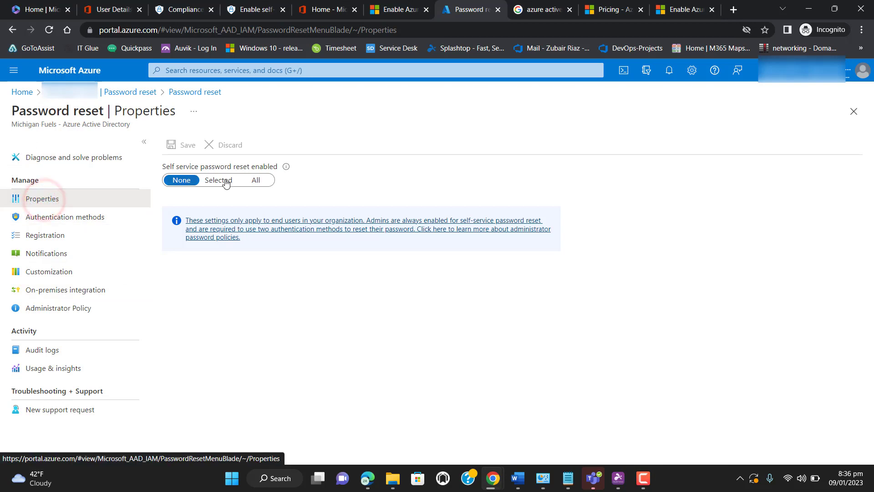
Enable self-service password reset for Selected users with the Self Service Password reset group, found by searching "self service", and save the policy
left_click(255, 182)
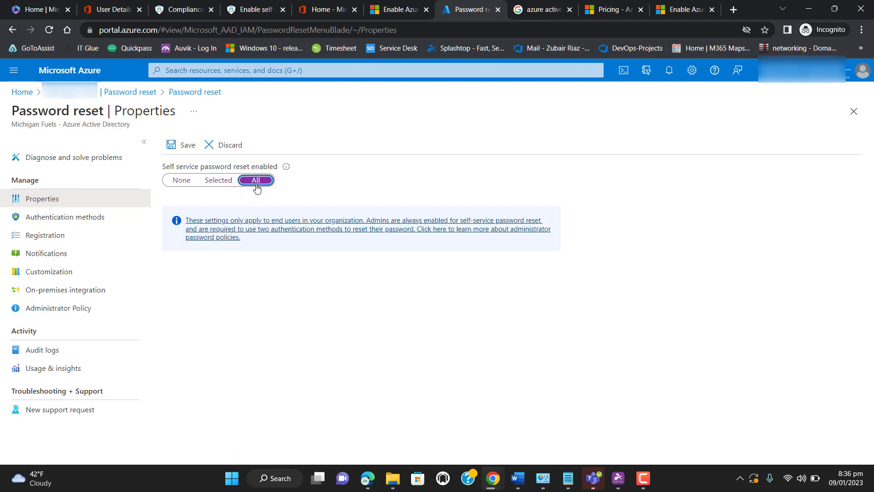
left_click(218, 182)
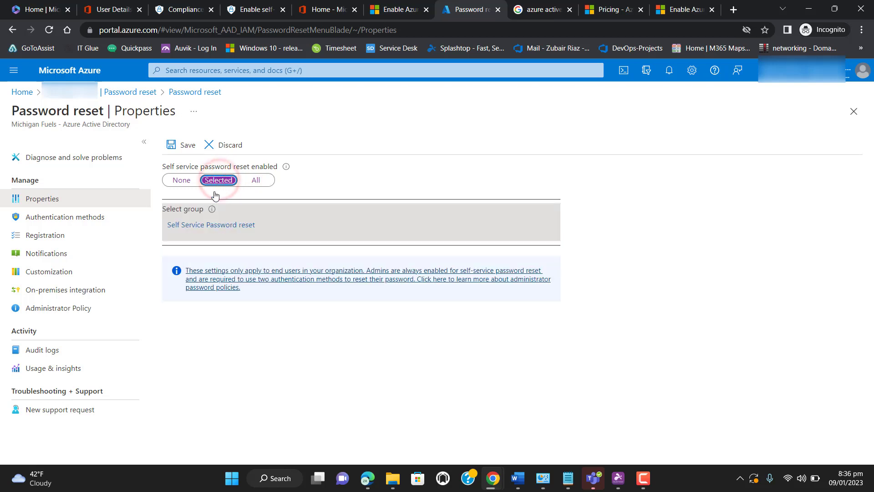
left_click(190, 225)
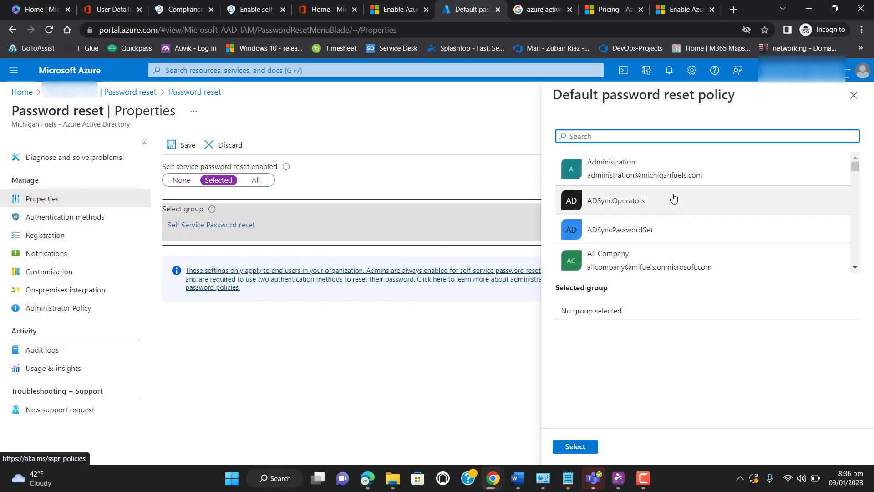
type("sel")
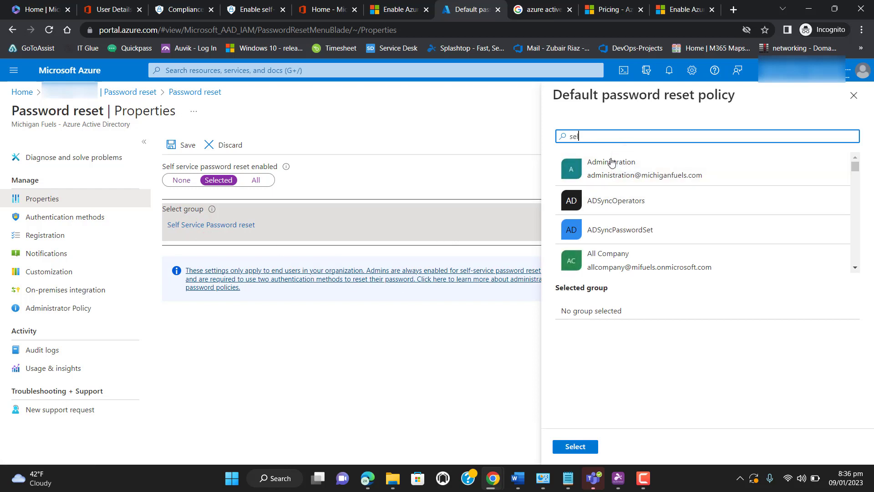
type("f serv")
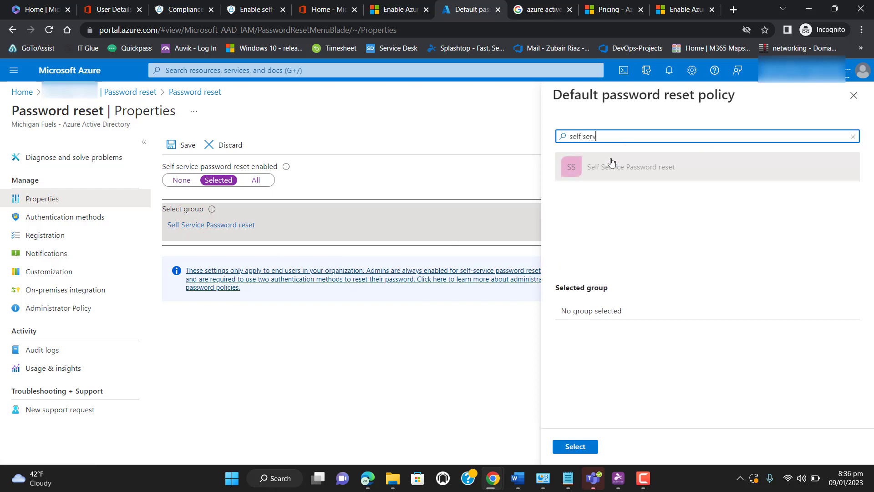
type("ices")
key("BackSpace")
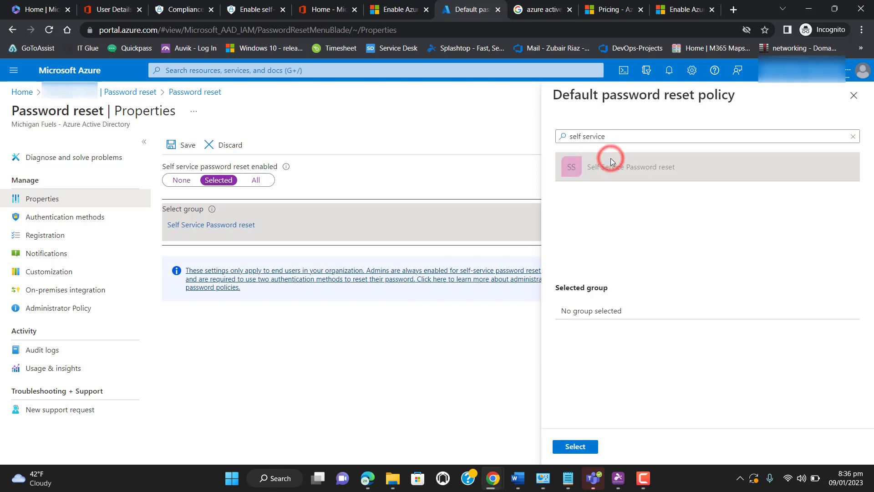
mouse_move(592, 477)
left_click(701, 381)
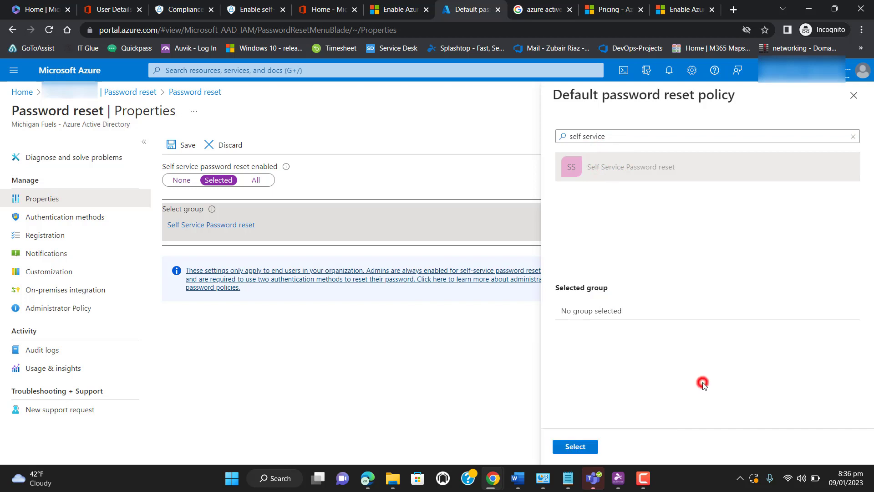
left_click(570, 447)
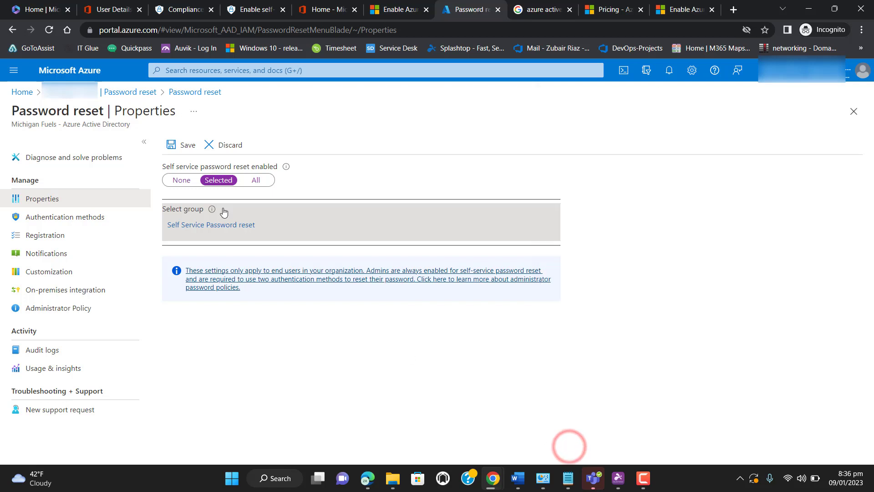
left_click(181, 147)
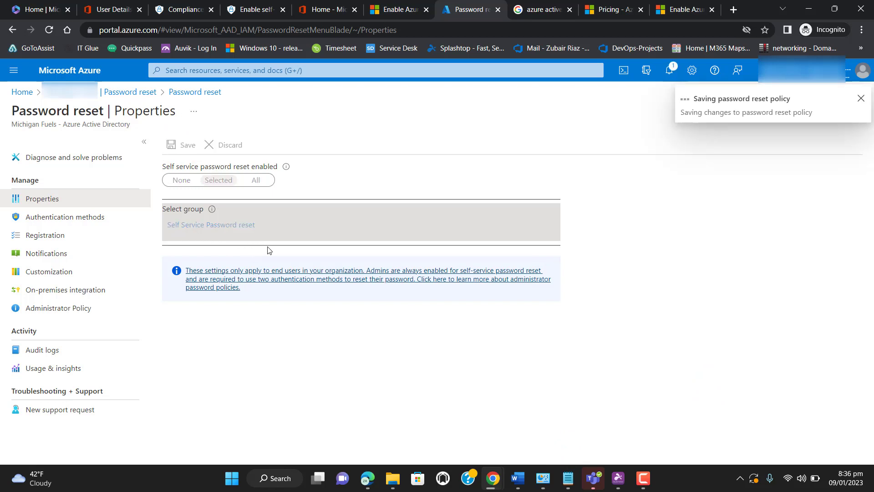
Review the password reset Authentication methods, Registration and Notifications settings, and return to the Azure home page
left_click(50, 223)
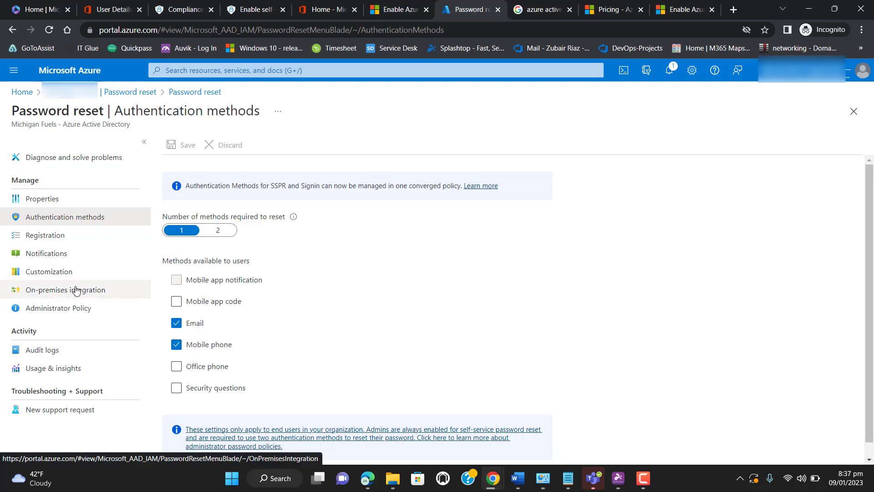
left_click(56, 236)
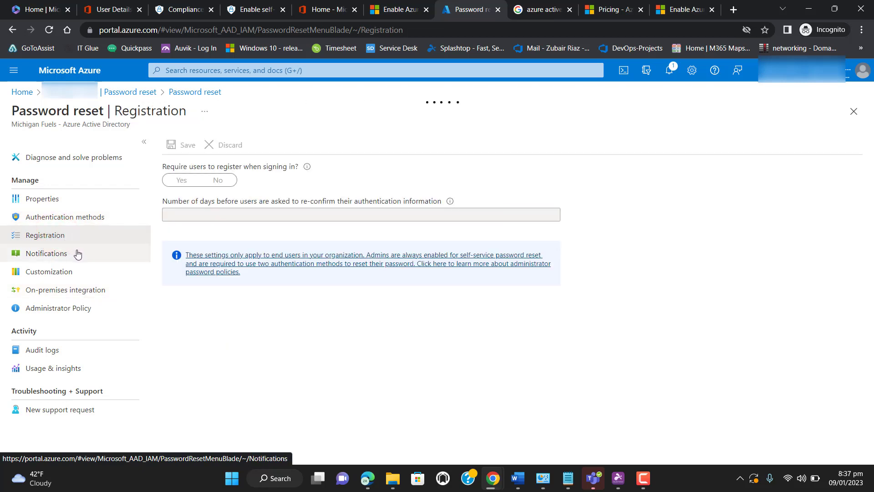
left_click(34, 258)
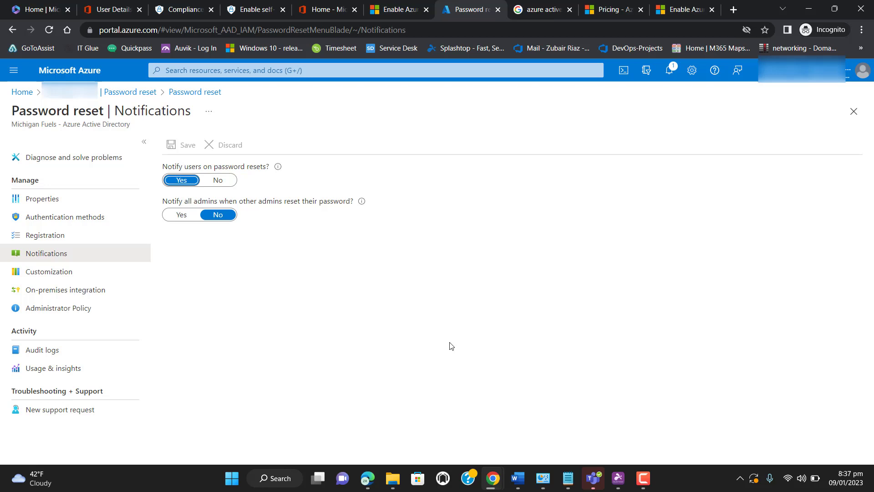
left_click(854, 111)
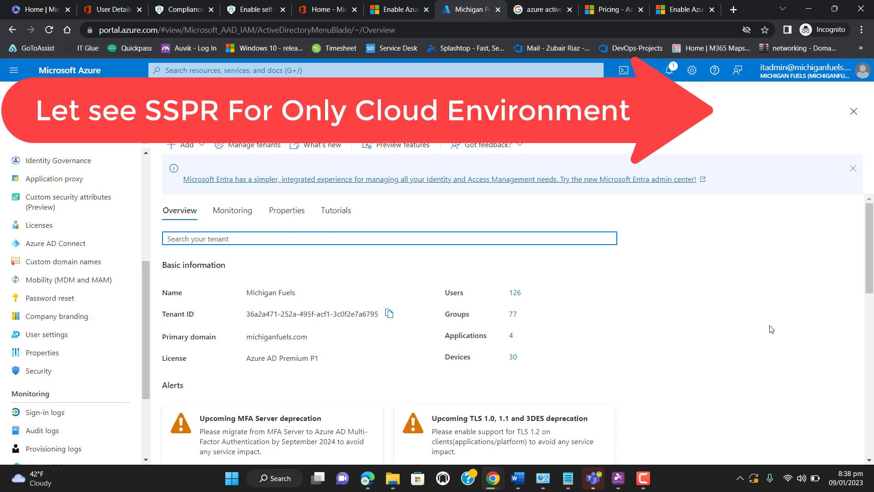
left_click(854, 111)
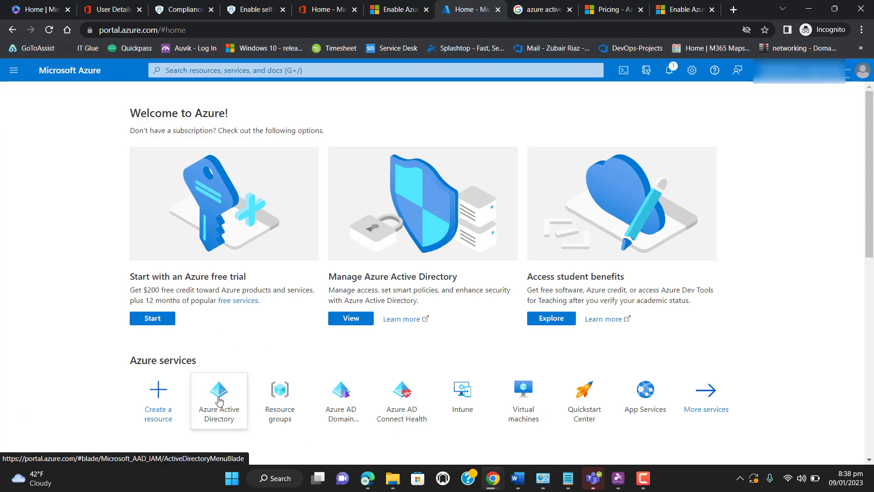
Open the Password reset properties in Azure Active Directory and check the Selected group scope for self-service password reset
left_click(219, 403)
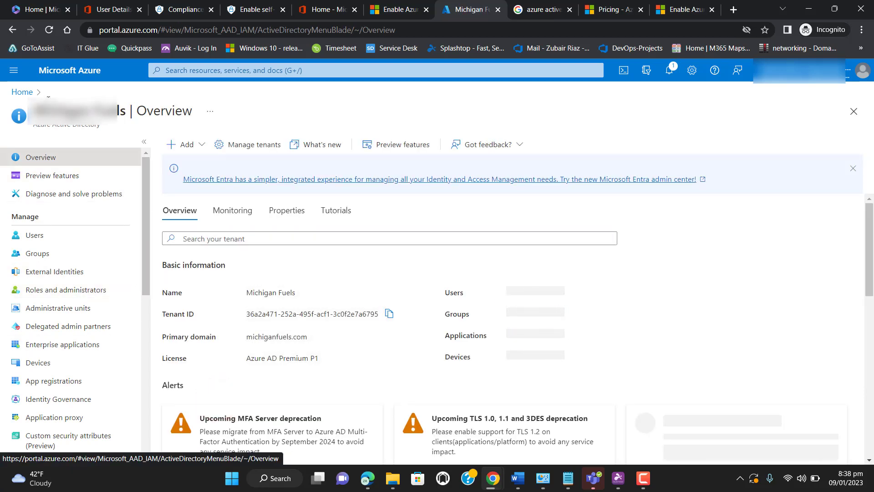
left_click_drag(146, 266, 138, 375)
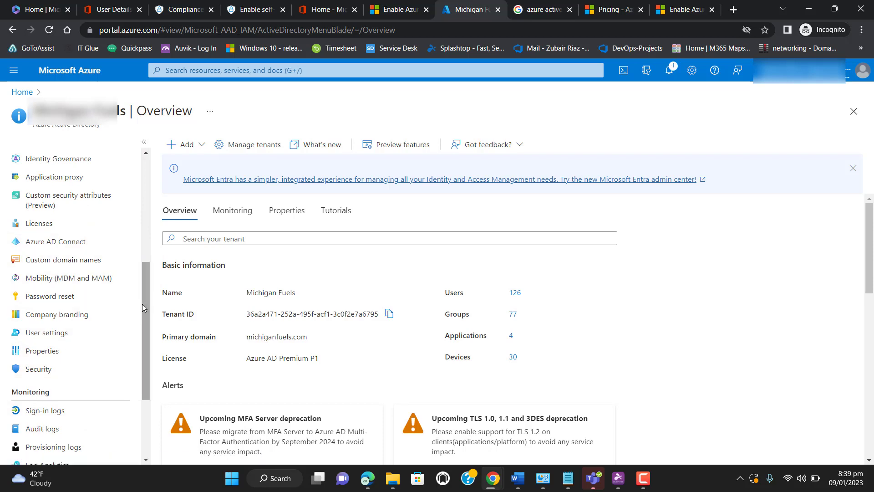
mouse_move(143, 304)
left_mouse_down()
mouse_move(156, 224)
mouse_move(145, 291)
left_mouse_up()
left_click(64, 333)
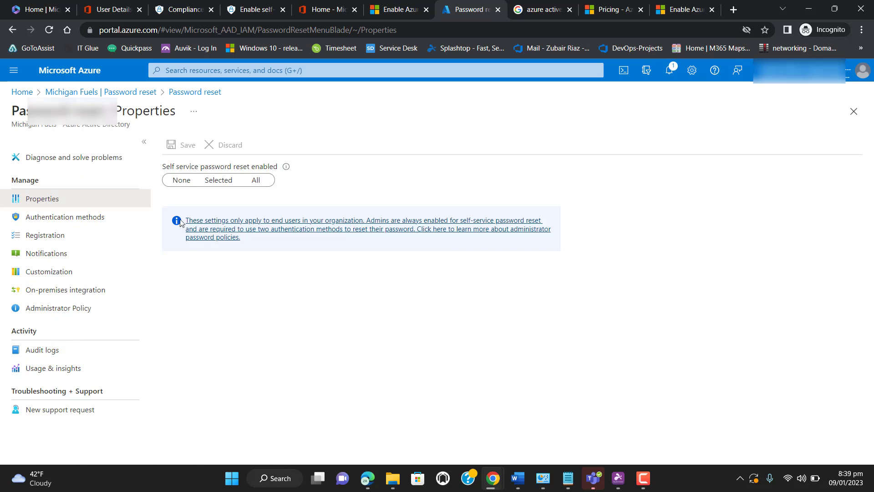
left_click(234, 182)
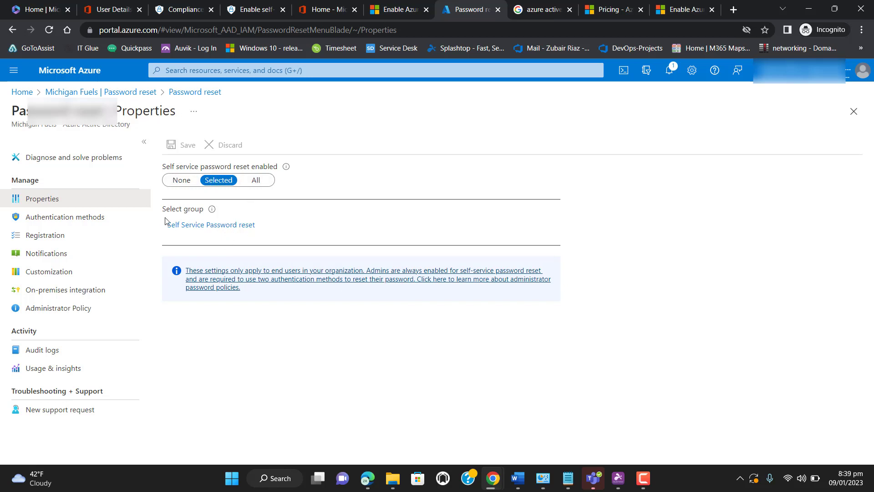
Review the password reset Authentication methods and the On-premises integration writeback settings, and return to Authentication methods
left_click(66, 216)
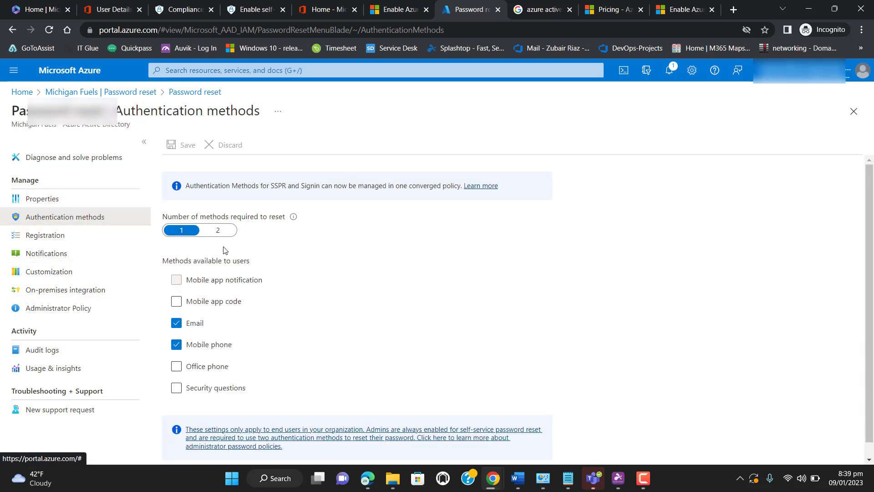
left_click(96, 296)
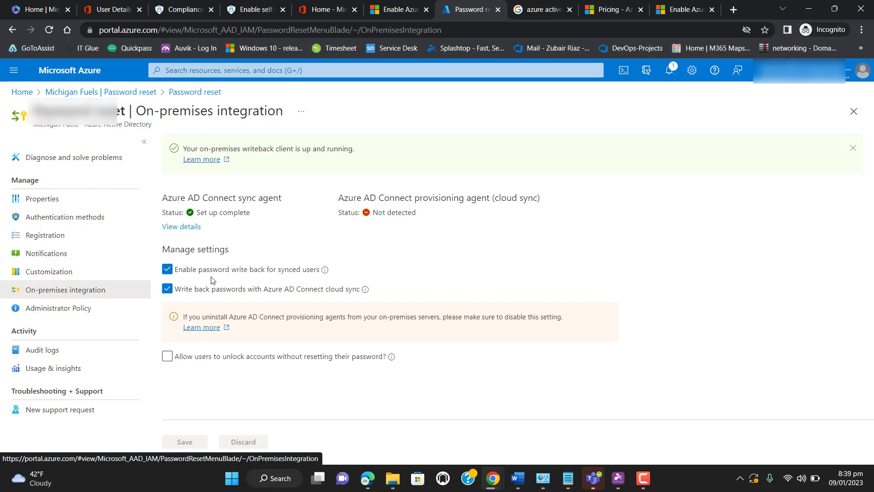
left_click(54, 221)
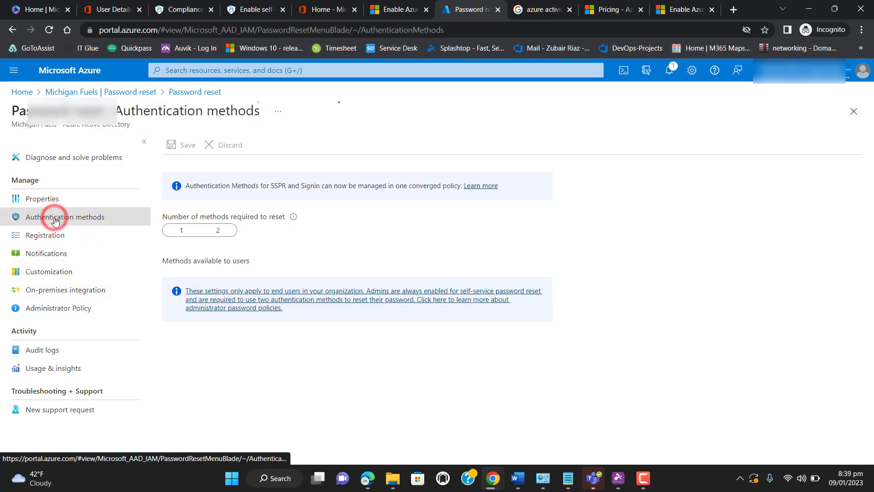